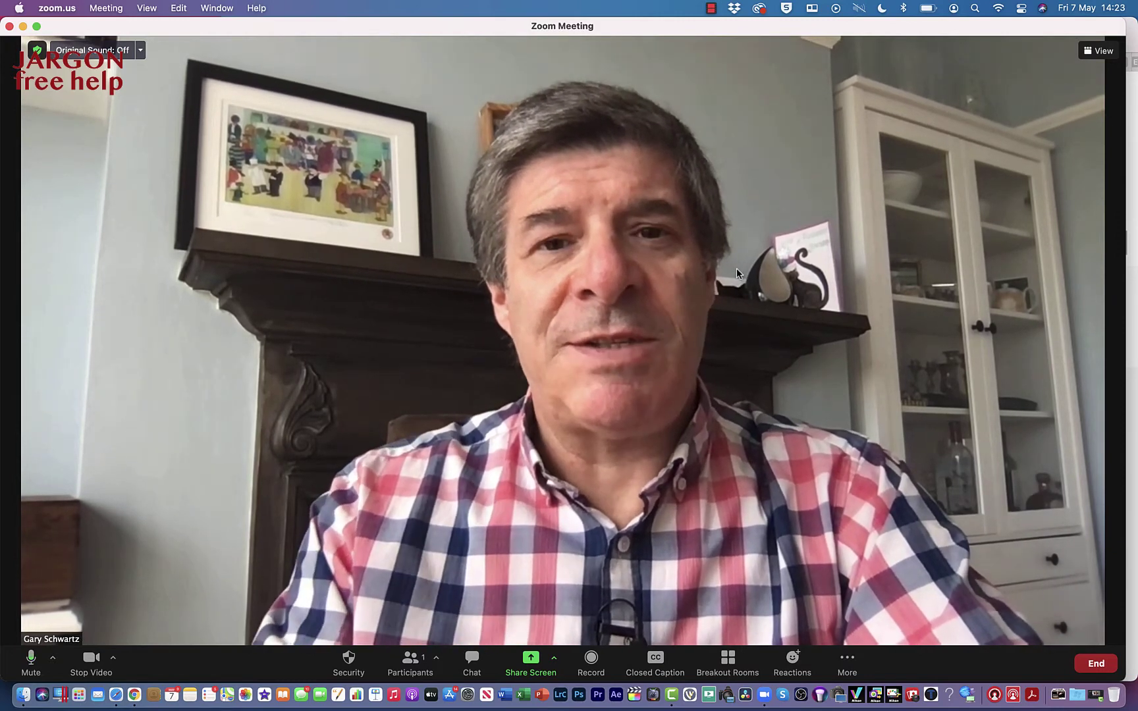
# Step: Bring the Chrome window showing the Zoom settings page in front of the meeting
pyautogui.click(134, 695)
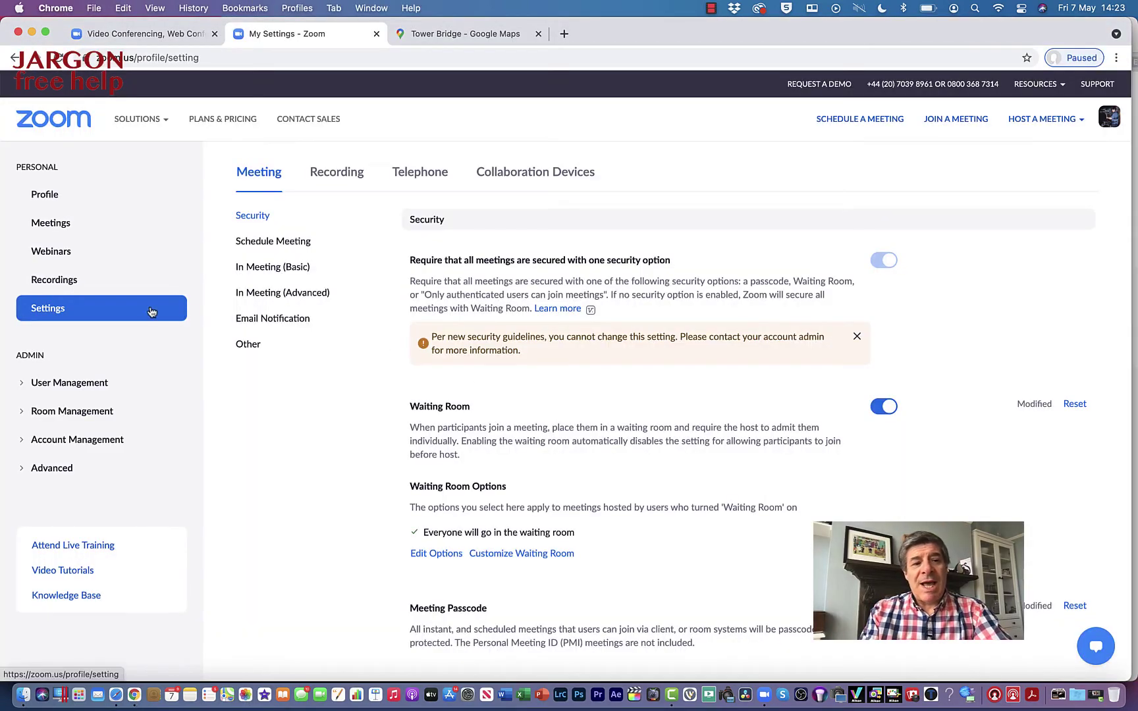
# Step: Check the In Meeting (Basic) Annotation and Whiteboard settings, then return to the meeting
pyautogui.click(48, 314)
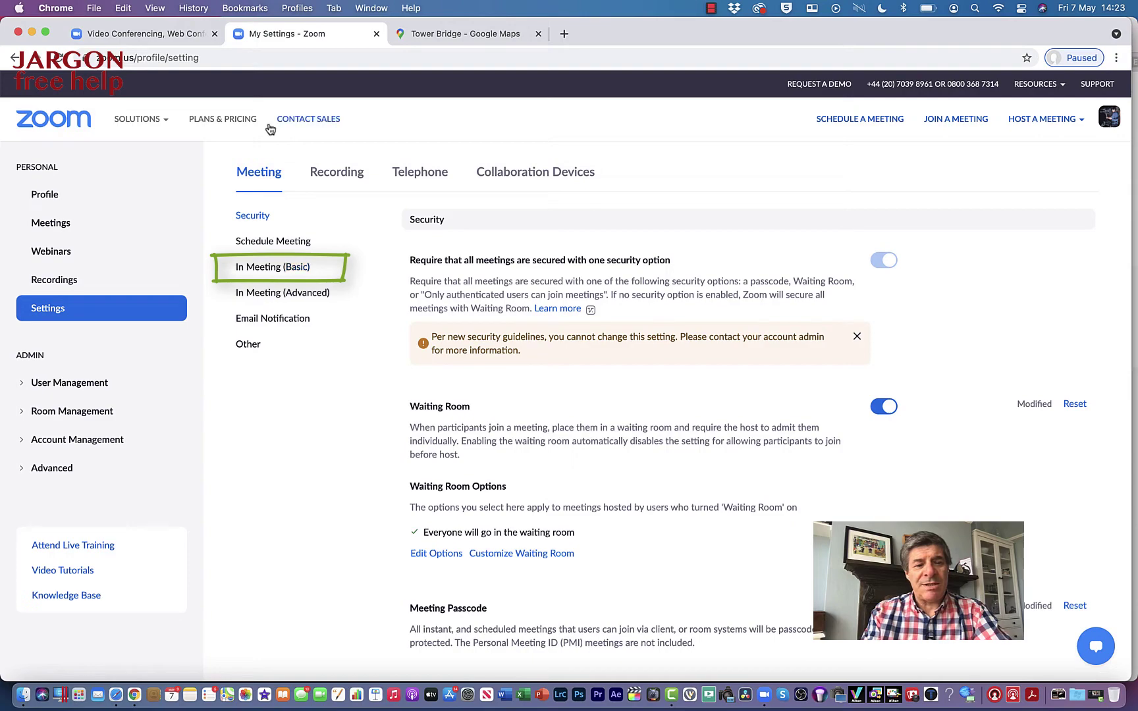
pyautogui.click(257, 266)
pyautogui.scroll(-15, 504, 320)
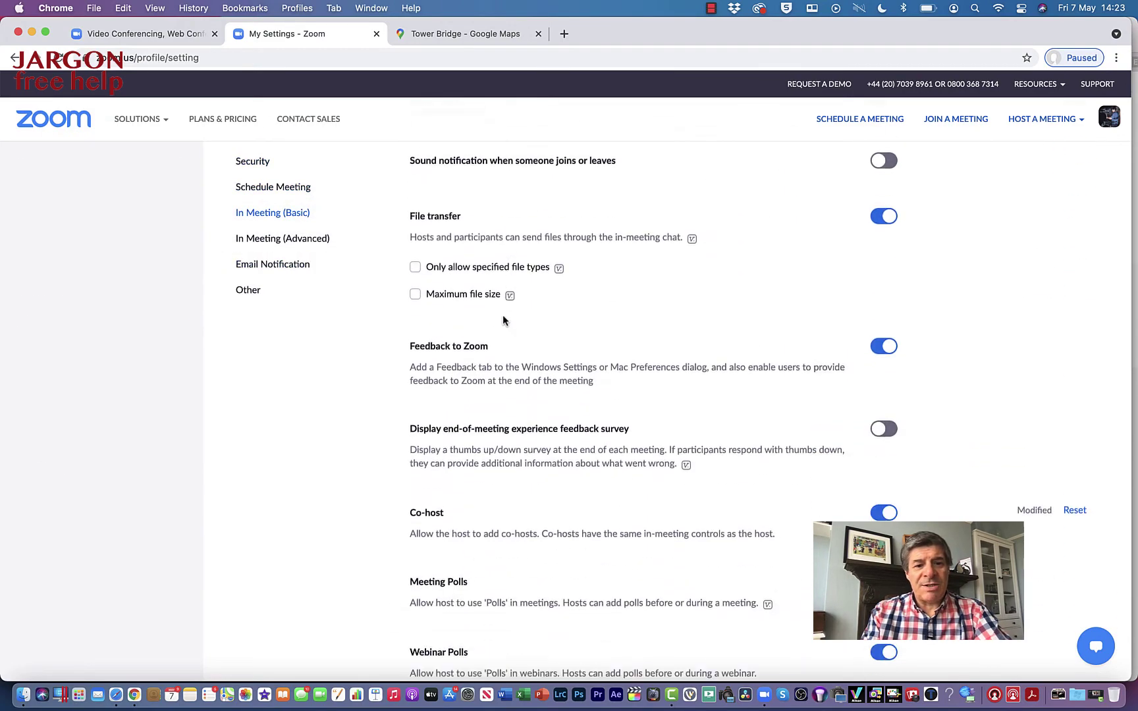
pyautogui.scroll(-4, 502, 318)
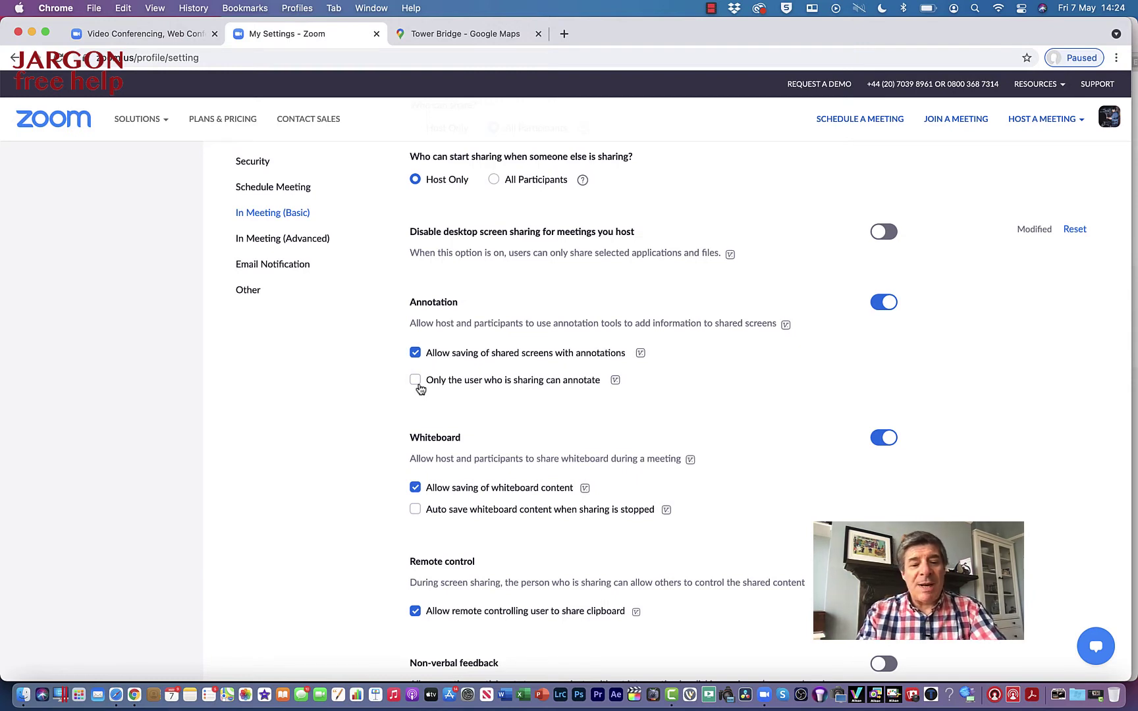
pyautogui.click(765, 699)
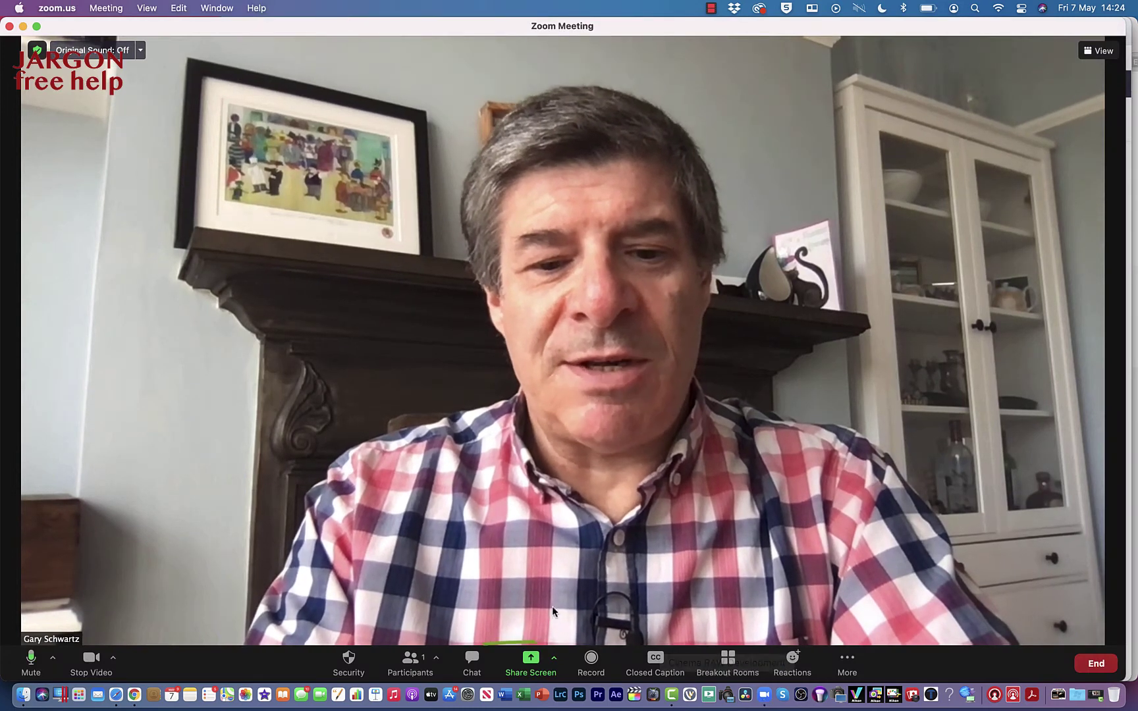
# Step: Share the 'Google Chrome - My Settings' window with the meeting
pyautogui.click(533, 661)
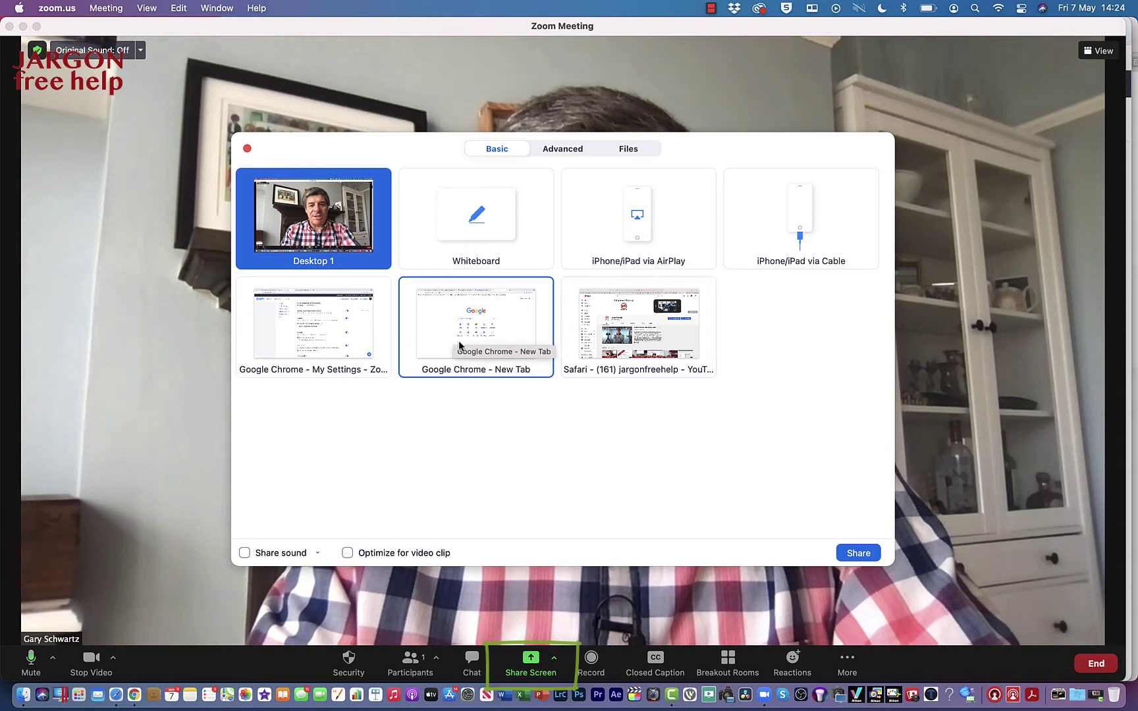
pyautogui.click(344, 338)
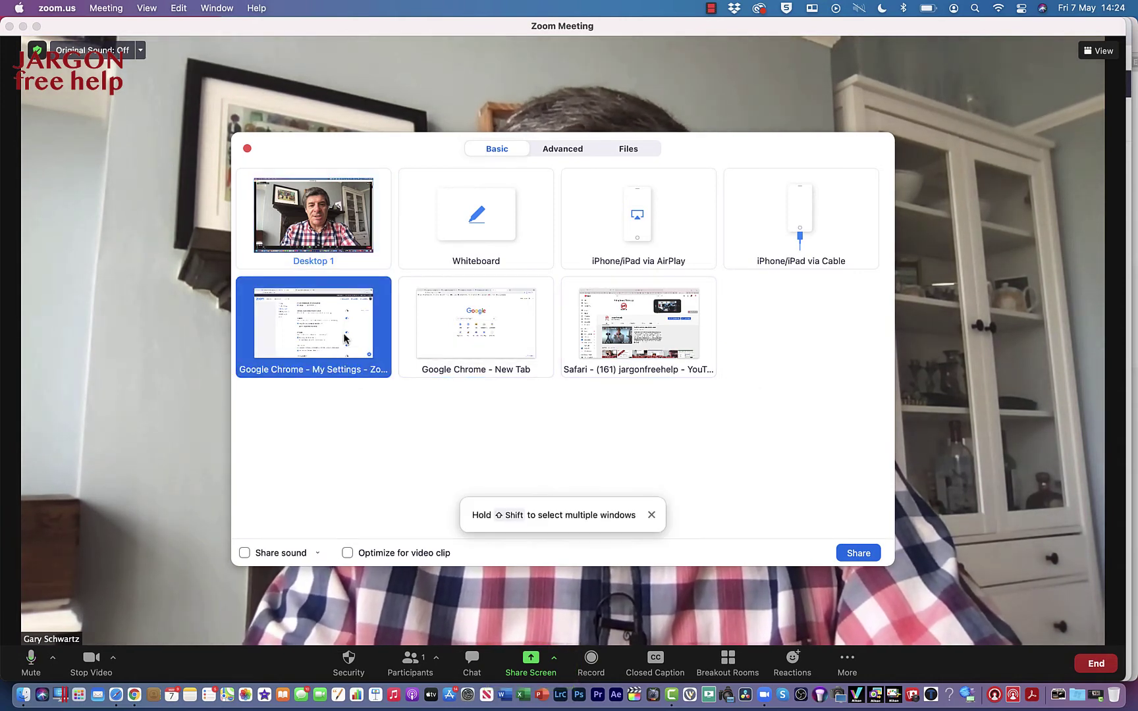
pyautogui.click(854, 553)
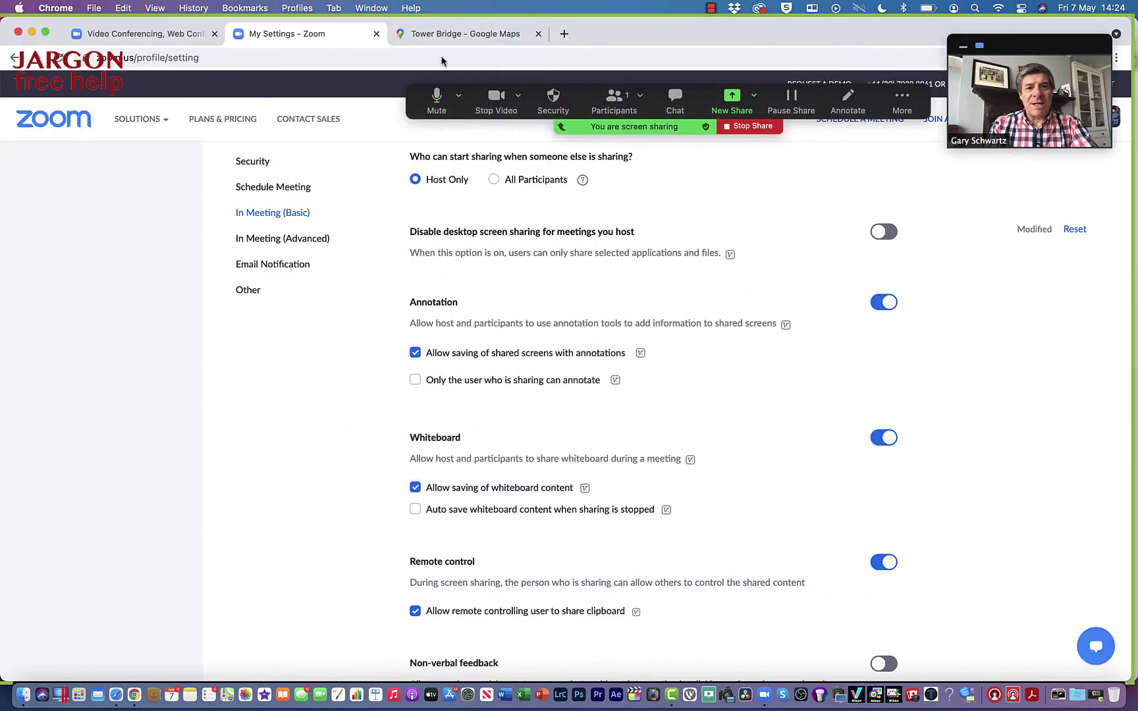
# Step: Switch the shared Chrome window to the 'Tower Bridge - Google Maps' tab
pyautogui.click(451, 32)
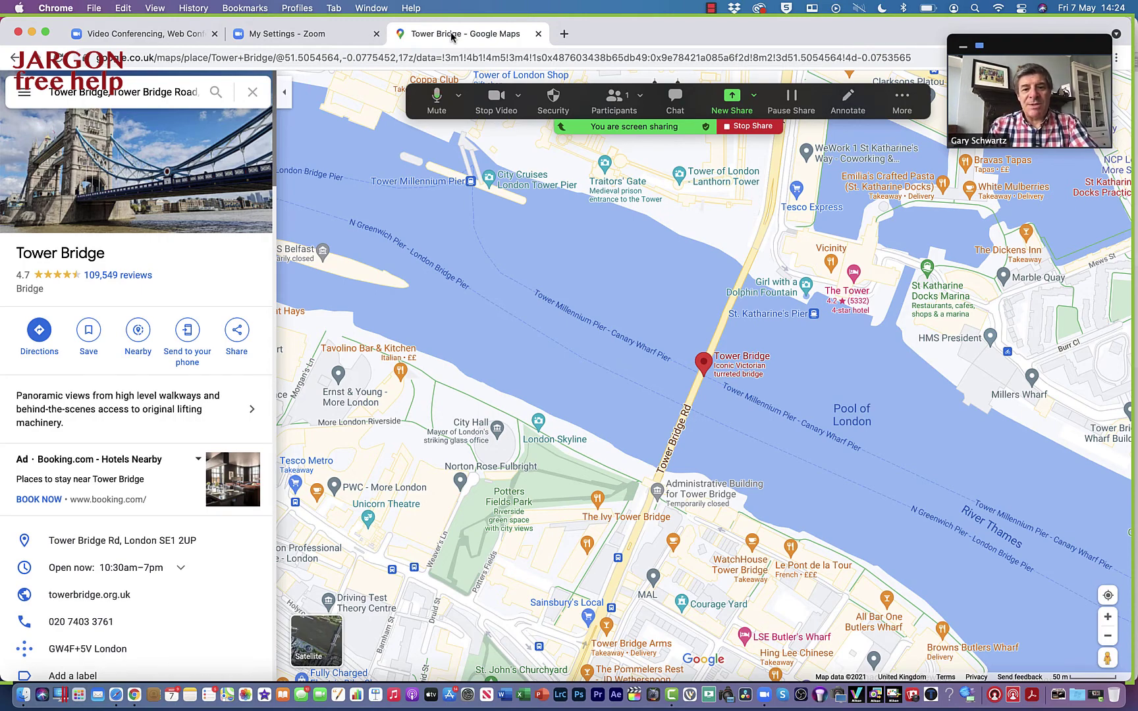
pyautogui.moveTo(400, 370)
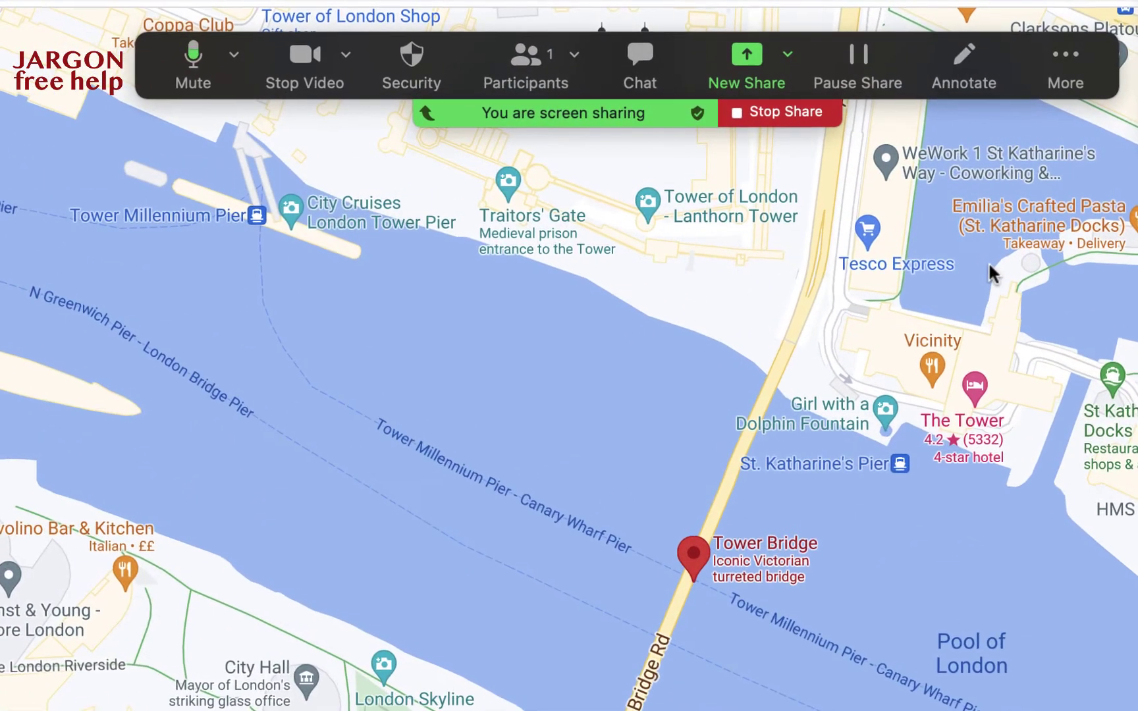
# Step: Open the annotation toolbar over the shared map and set the colour to red
pyautogui.click(969, 70)
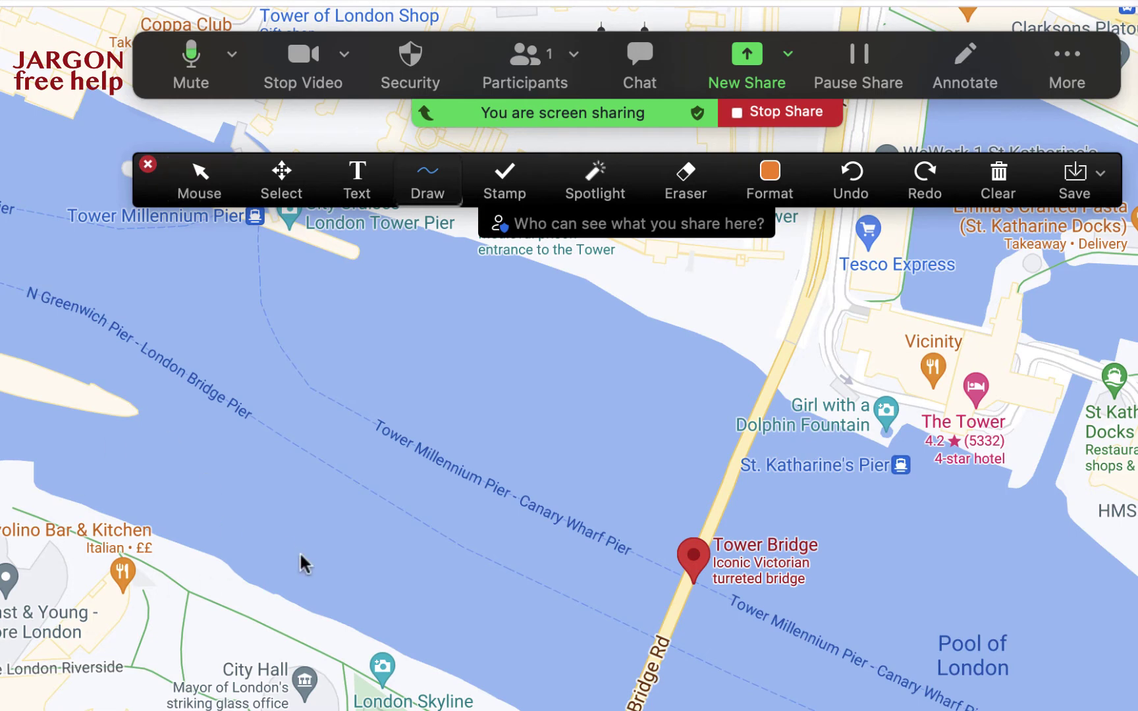
pyautogui.click(774, 185)
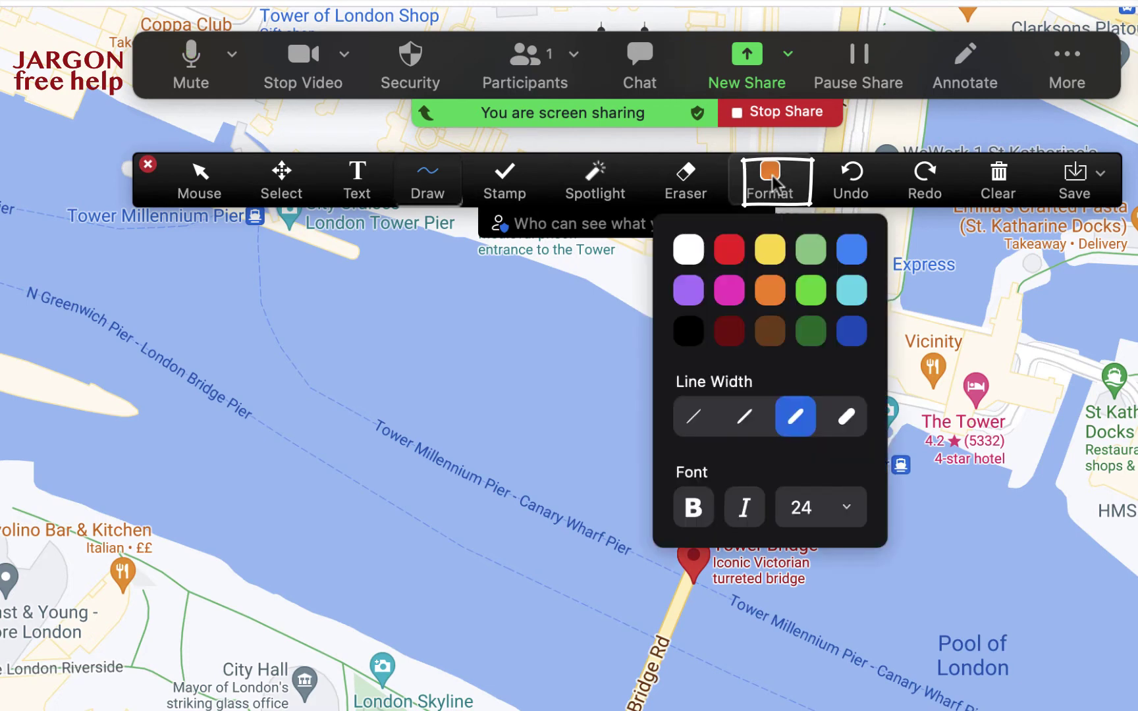
pyautogui.click(731, 253)
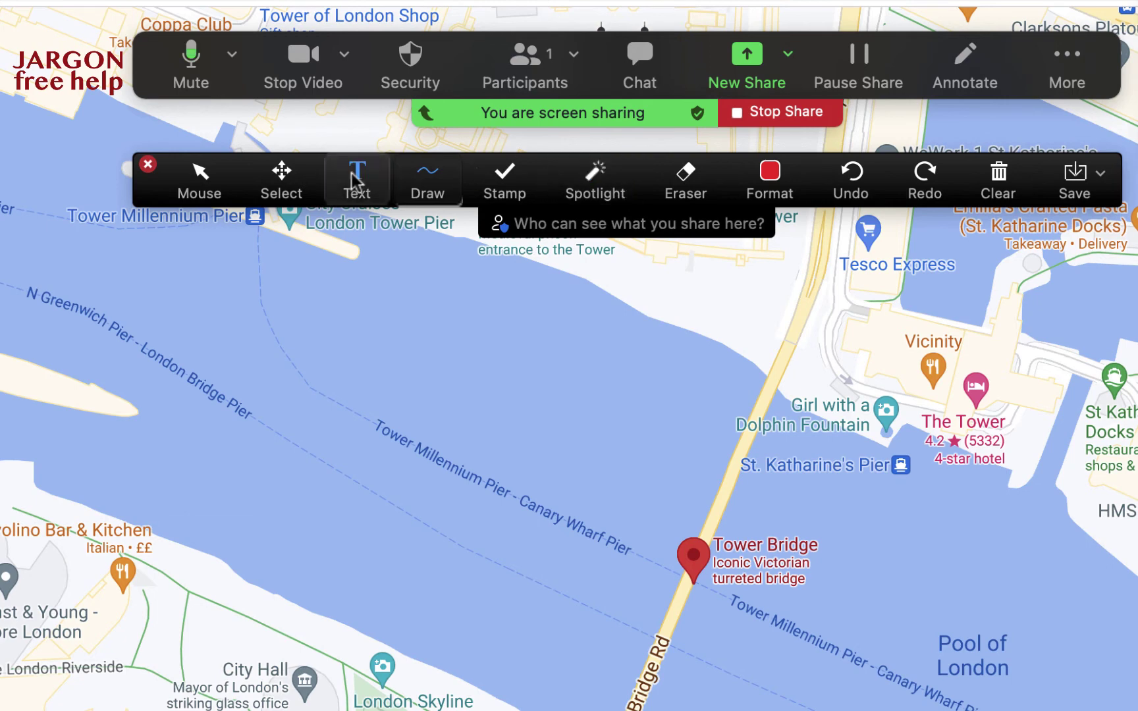
# Step: Try the Mouse and Select tools, dragging a selection across the map area
pyautogui.click(196, 176)
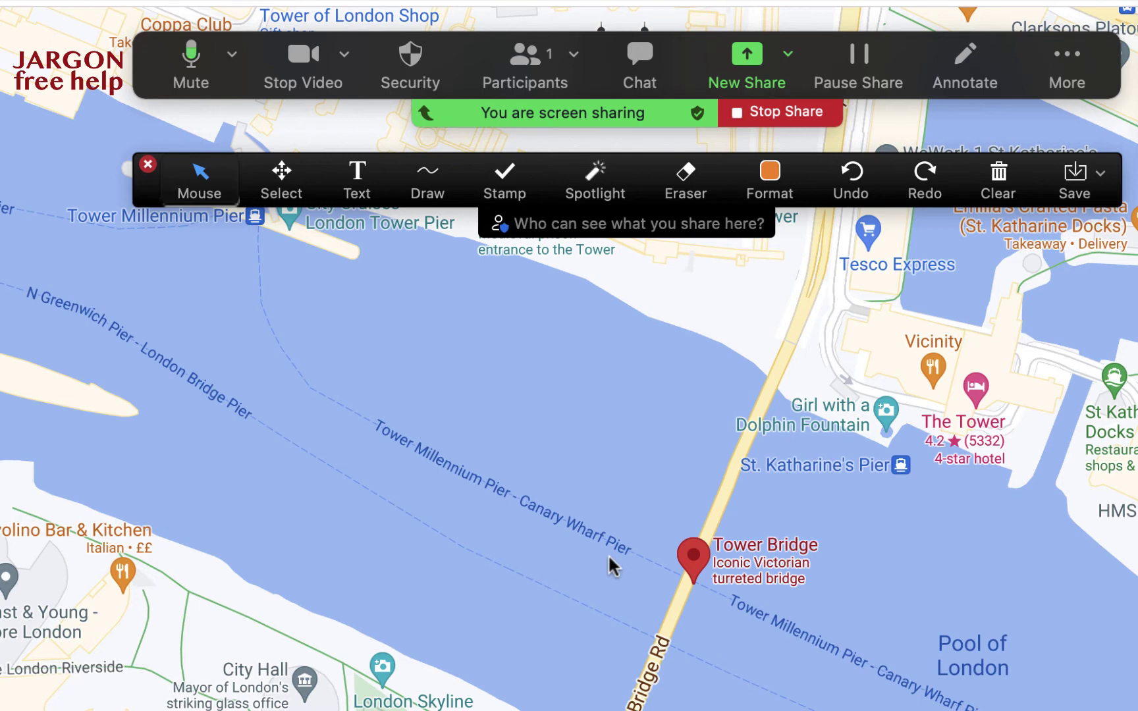
pyautogui.click(282, 172)
pyautogui.moveTo(74, 287); pyautogui.dragTo(1003, 710)
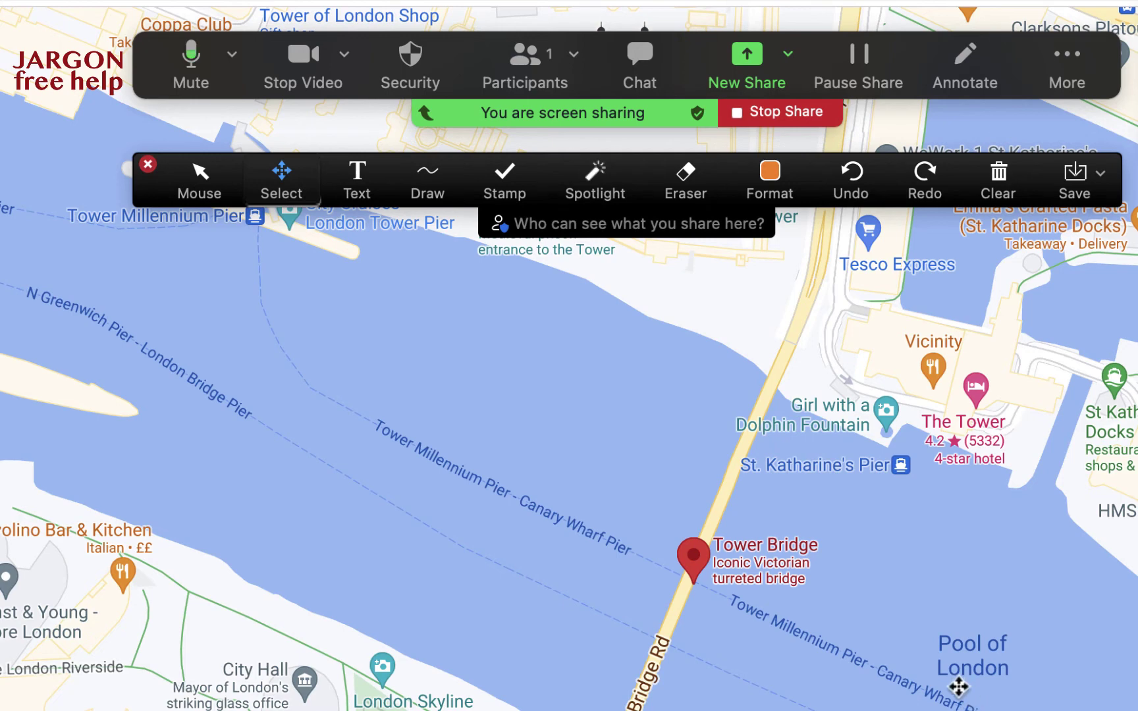
pyautogui.click(361, 193)
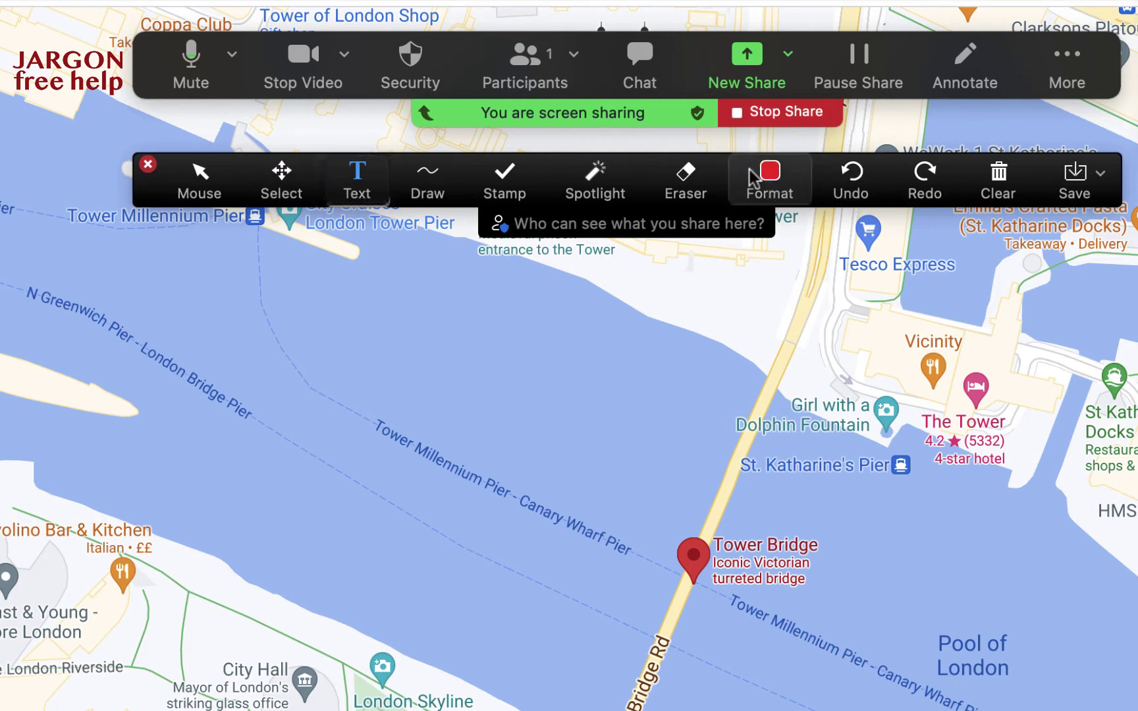
# Step: Set the annotation colour to black with the Text tool active
pyautogui.click(247, 191)
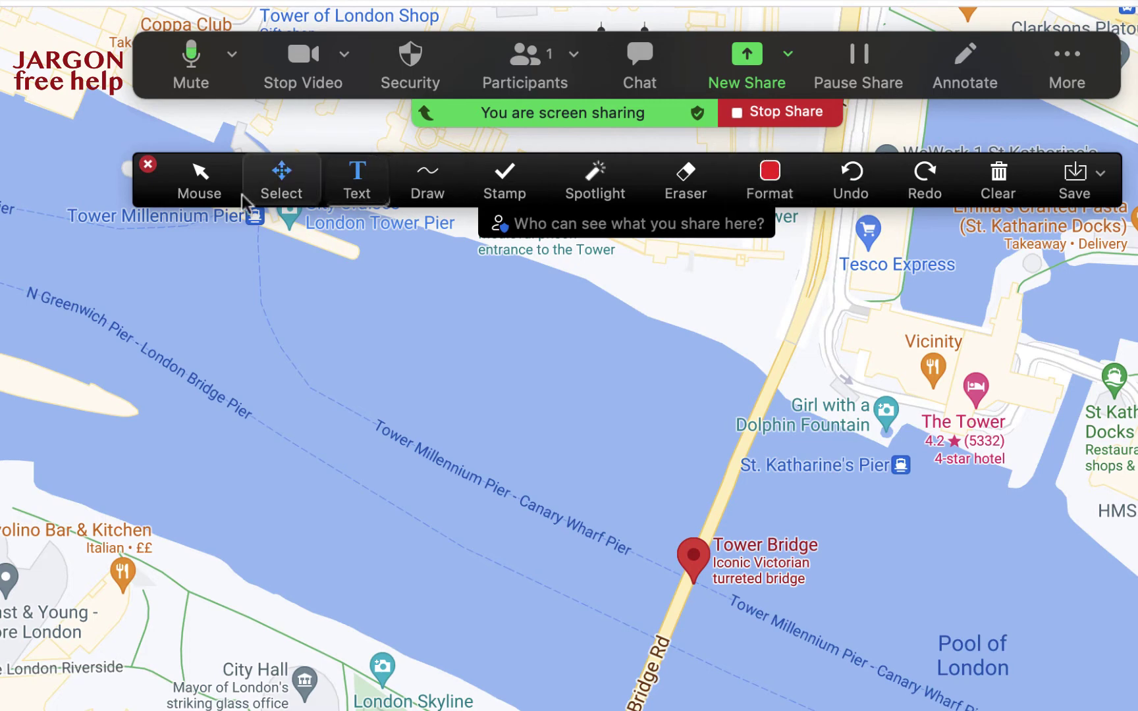
pyautogui.click(358, 187)
pyautogui.click(429, 189)
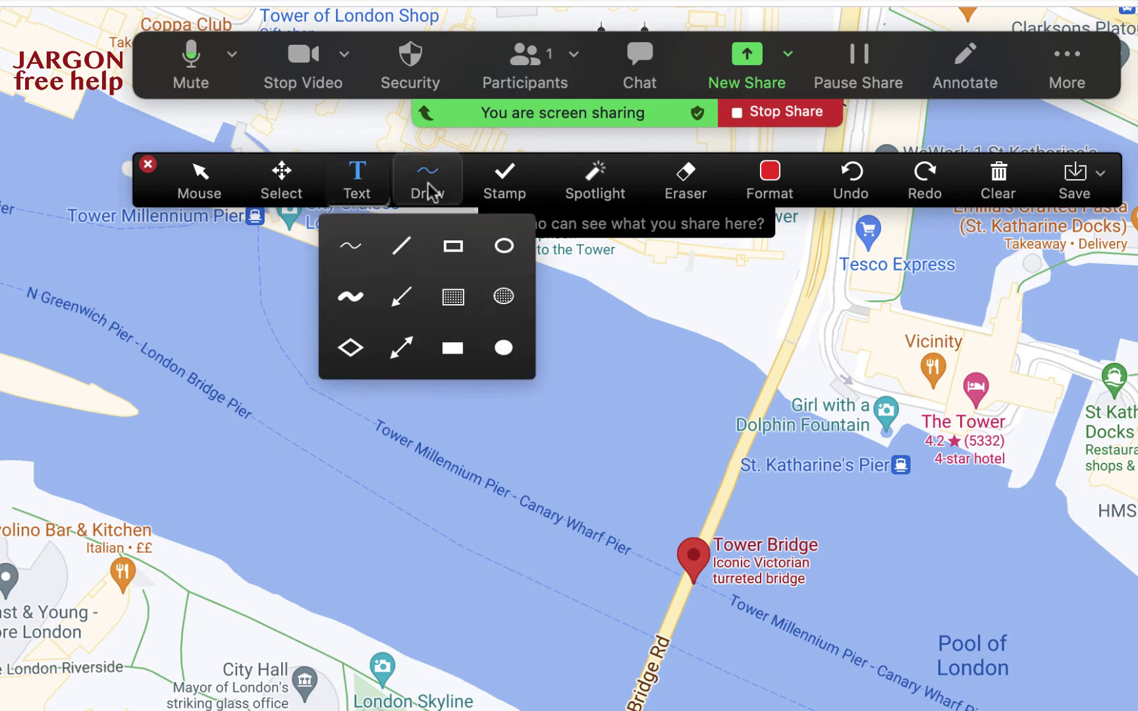
pyautogui.click(356, 179)
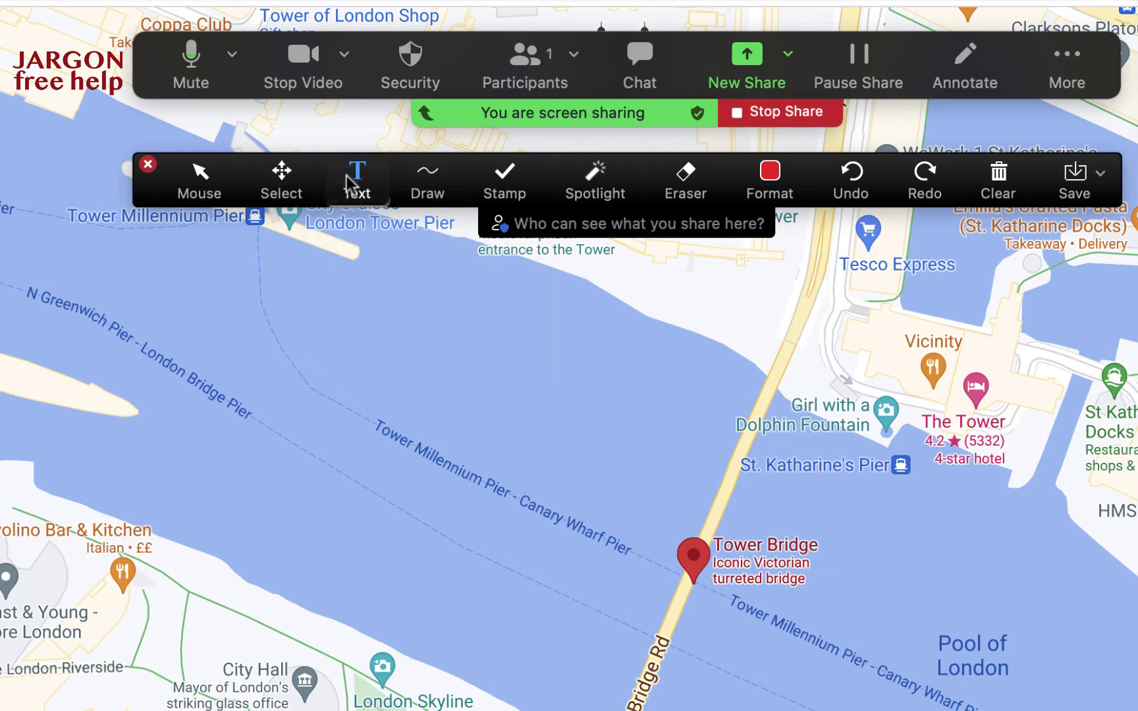
pyautogui.click(776, 176)
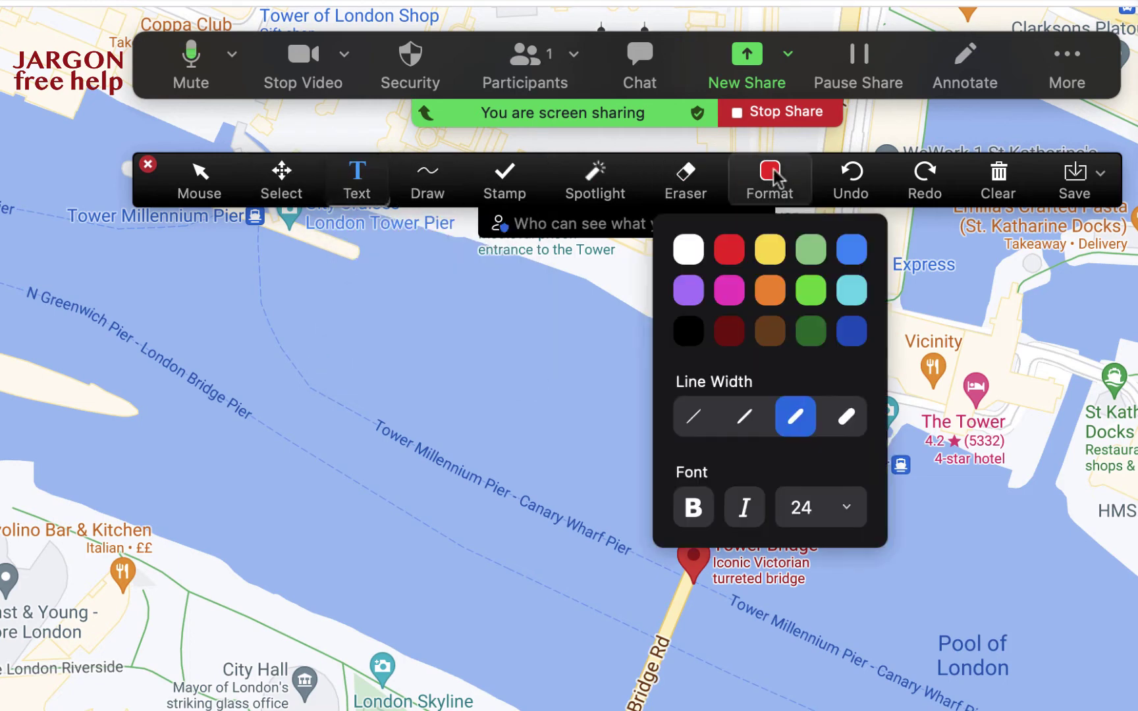
pyautogui.click(688, 332)
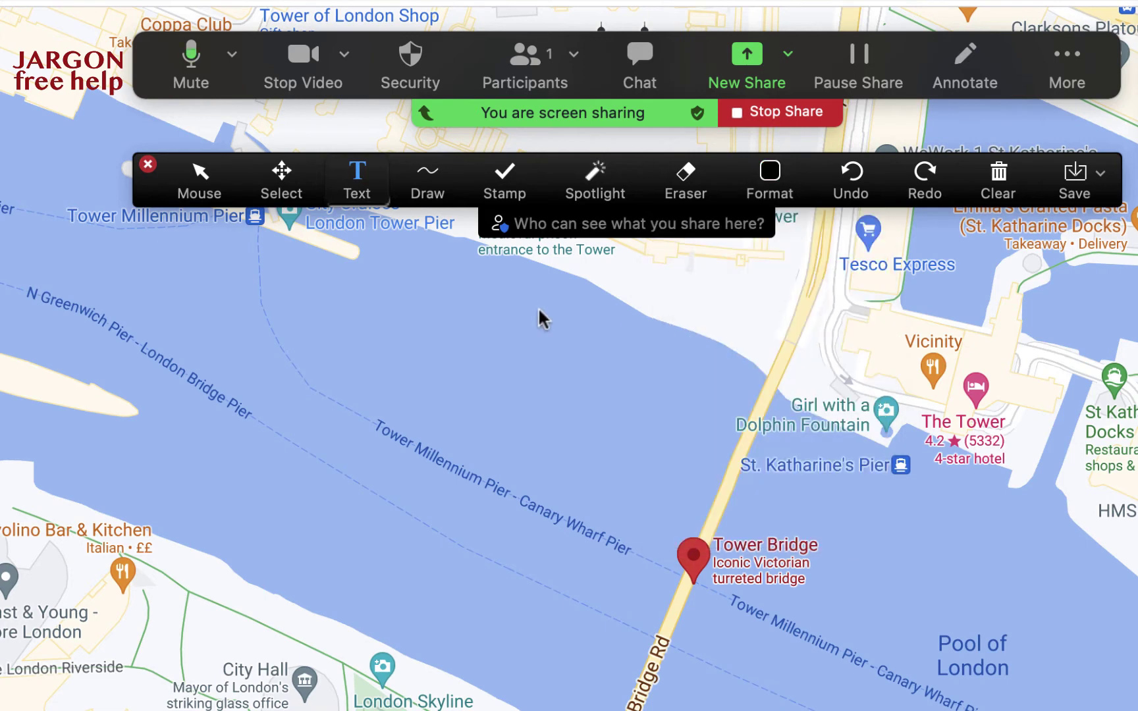
# Step: Add text labels 'Tower bridge' and 'The Thames' on the river
pyautogui.click(422, 338)
pyautogui.write('Tower bri')
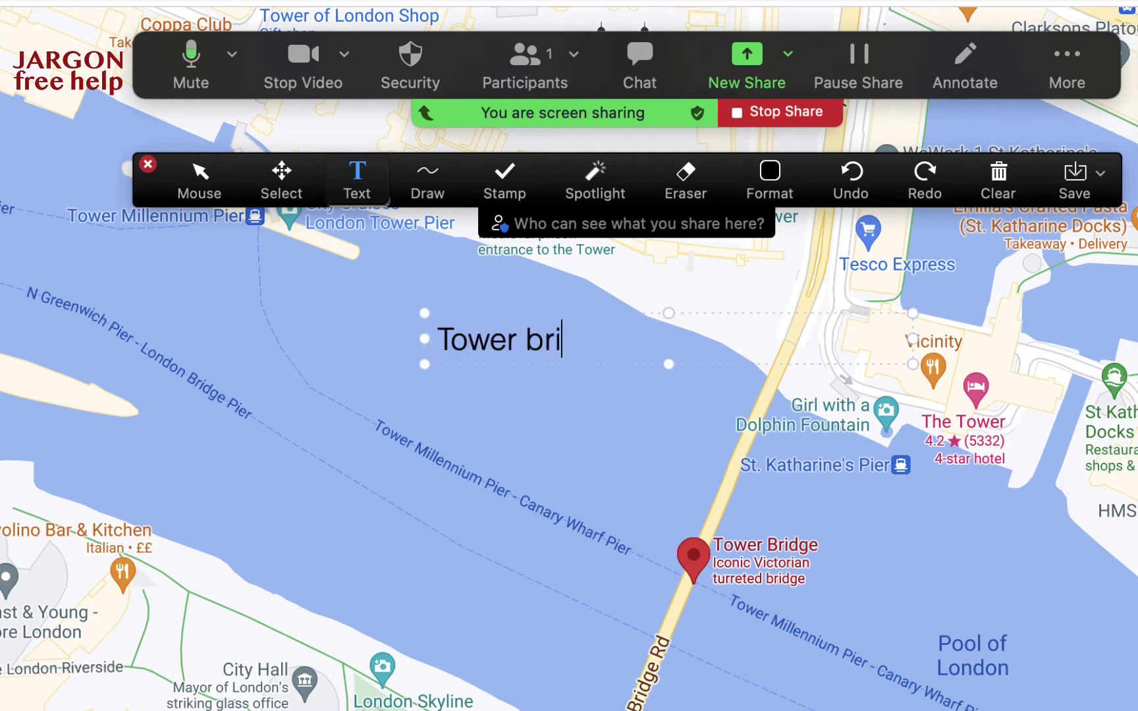
pyautogui.write('dge')
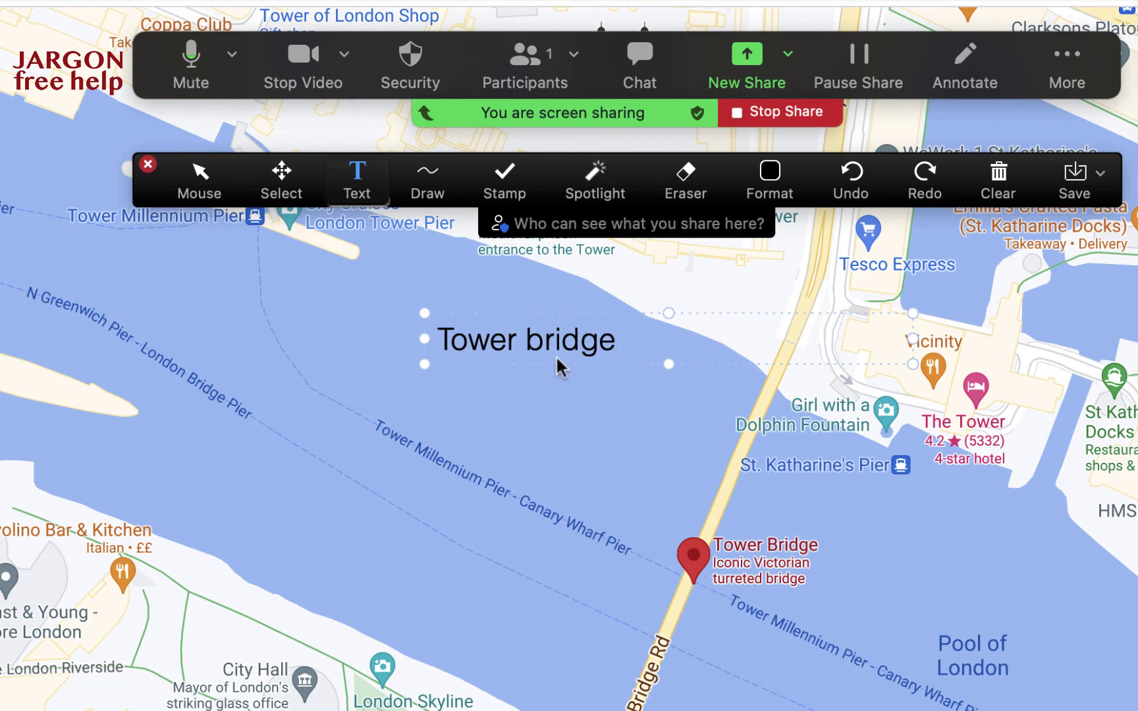
pyautogui.click(449, 465)
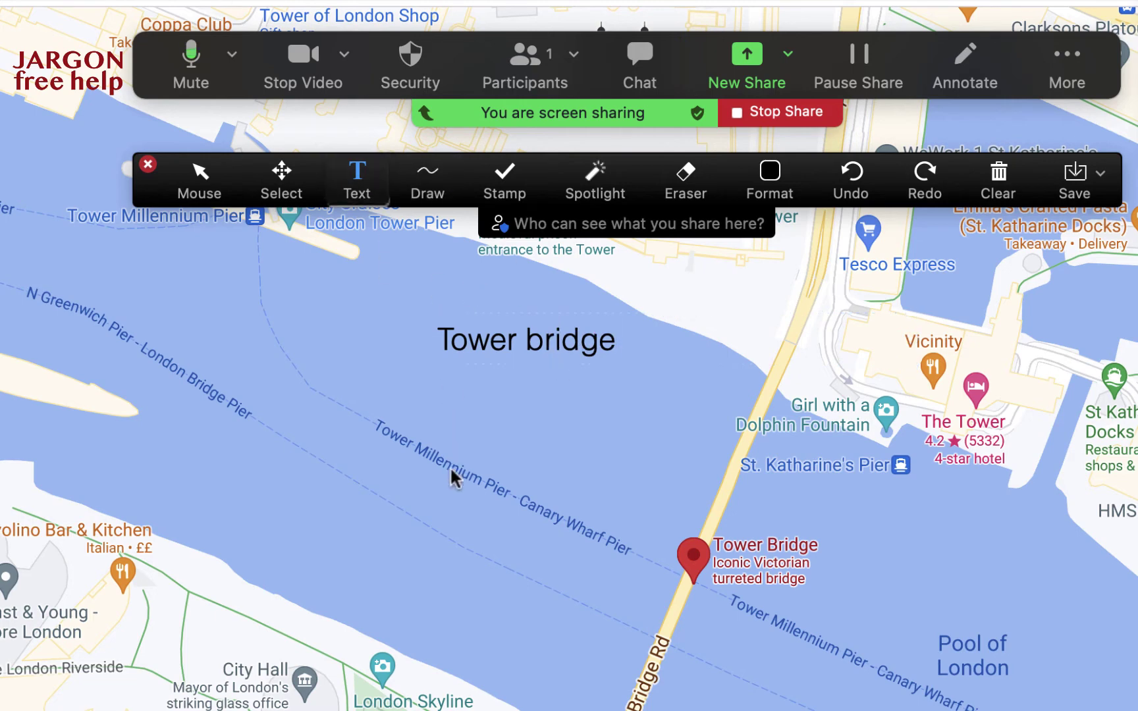
pyautogui.click(439, 501)
pyautogui.write('The Thames')
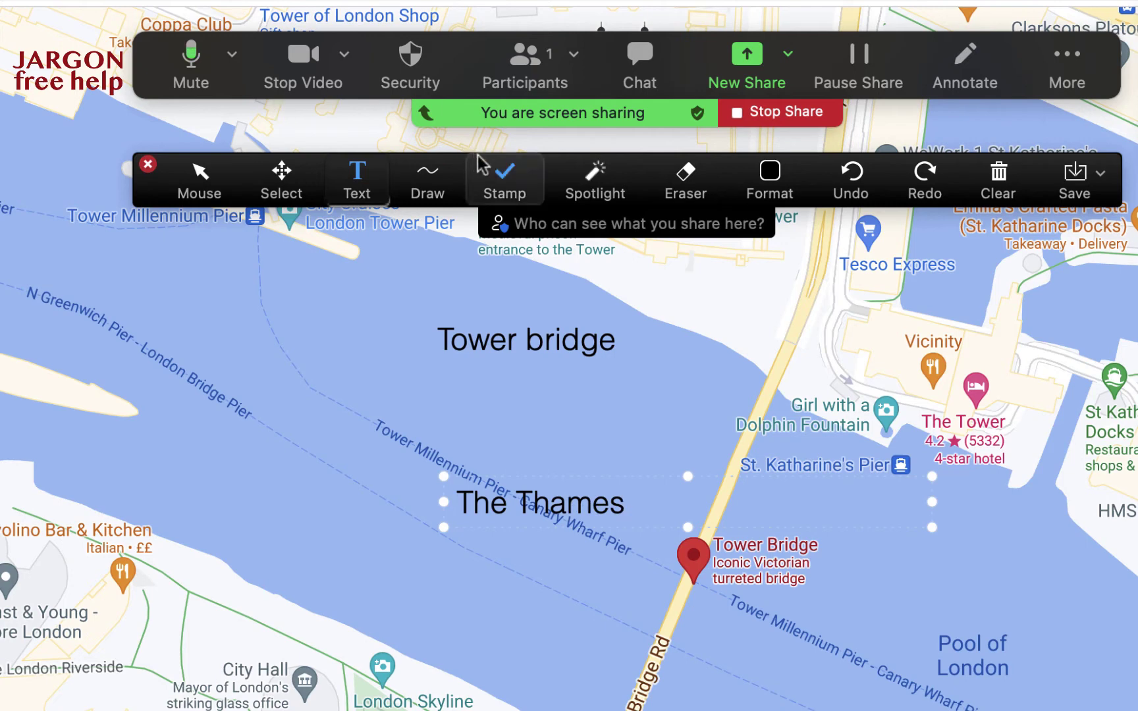
pyautogui.click(428, 188)
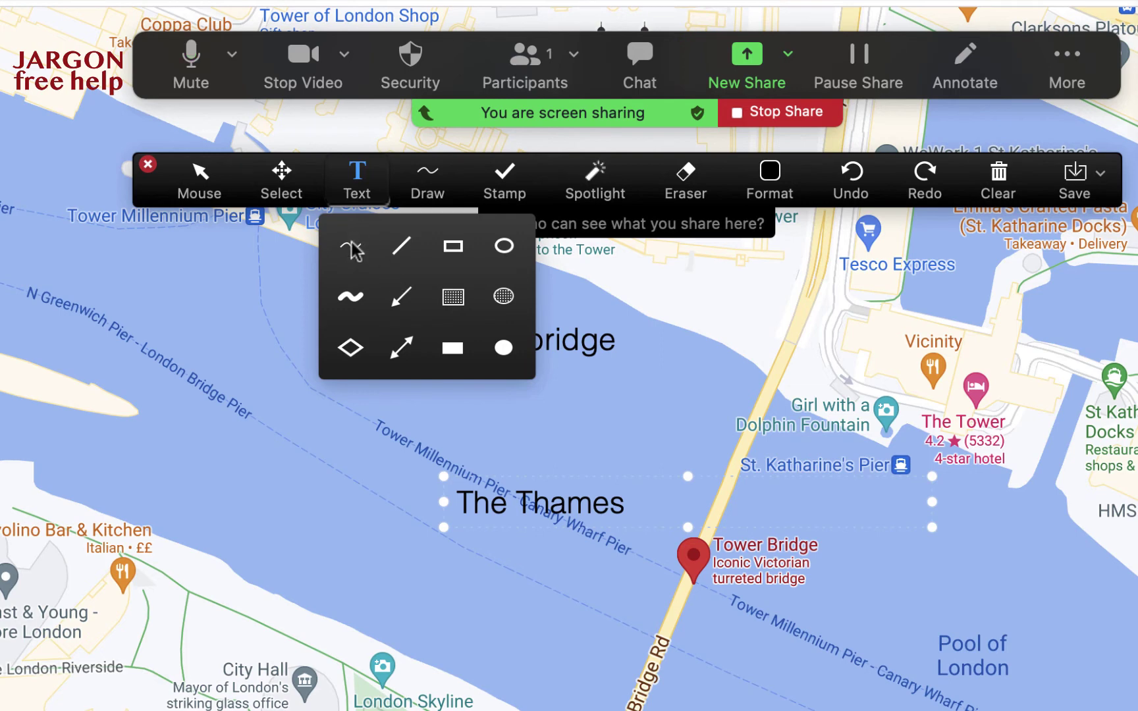
# Step: Draw a red arrow from the Tower bridge label to the bridge road
pyautogui.click(403, 300)
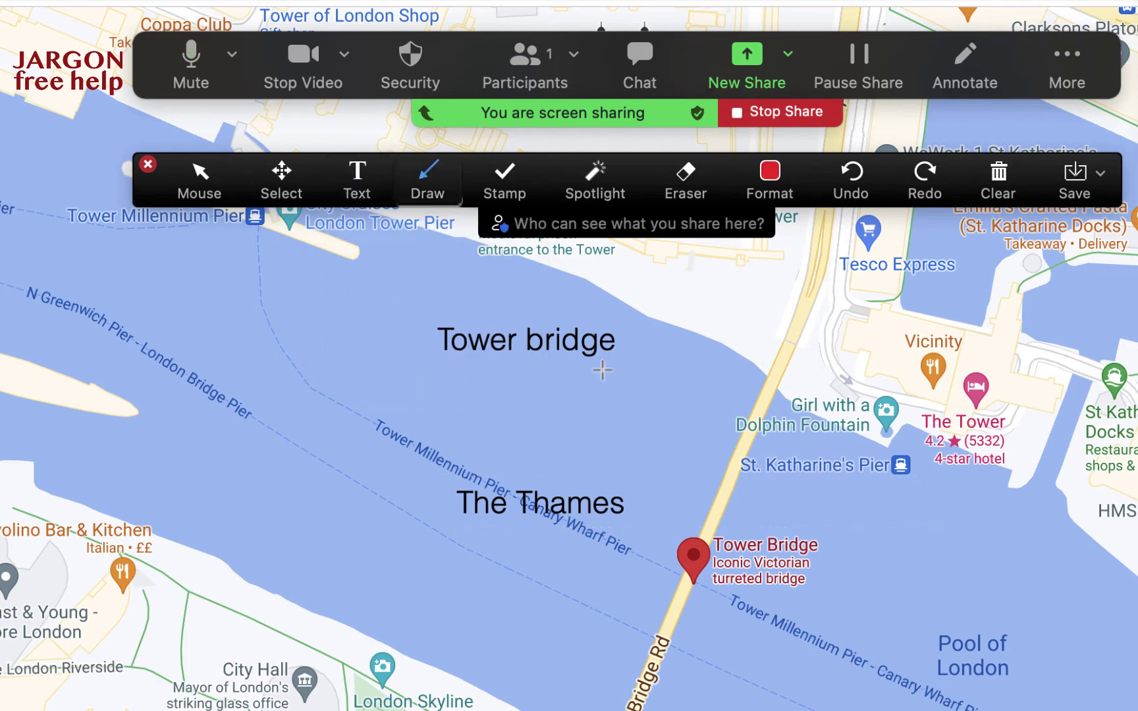
pyautogui.moveTo(614, 364)
pyautogui.mouseDown()
pyautogui.moveTo(666, 465)
pyautogui.moveTo(681, 529)
pyautogui.mouseUp()
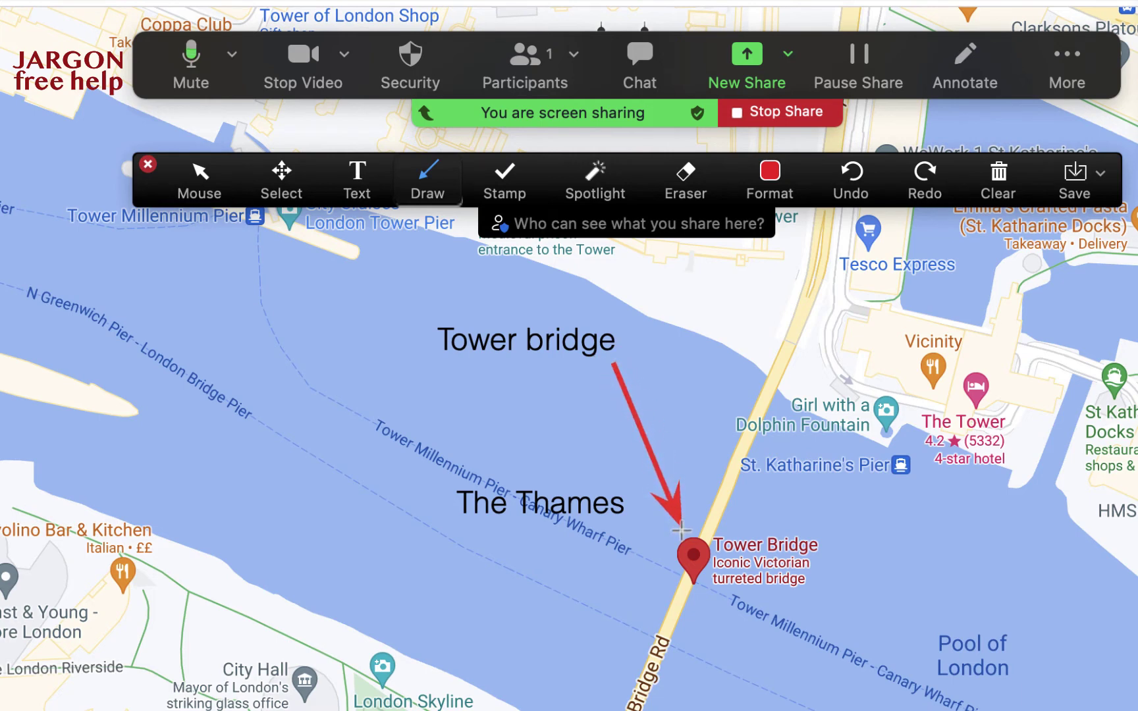
pyautogui.moveTo(681, 530)
pyautogui.mouseDown()
pyautogui.moveTo(691, 480)
pyautogui.moveTo(681, 472)
pyautogui.moveTo(706, 506)
pyautogui.mouseUp()
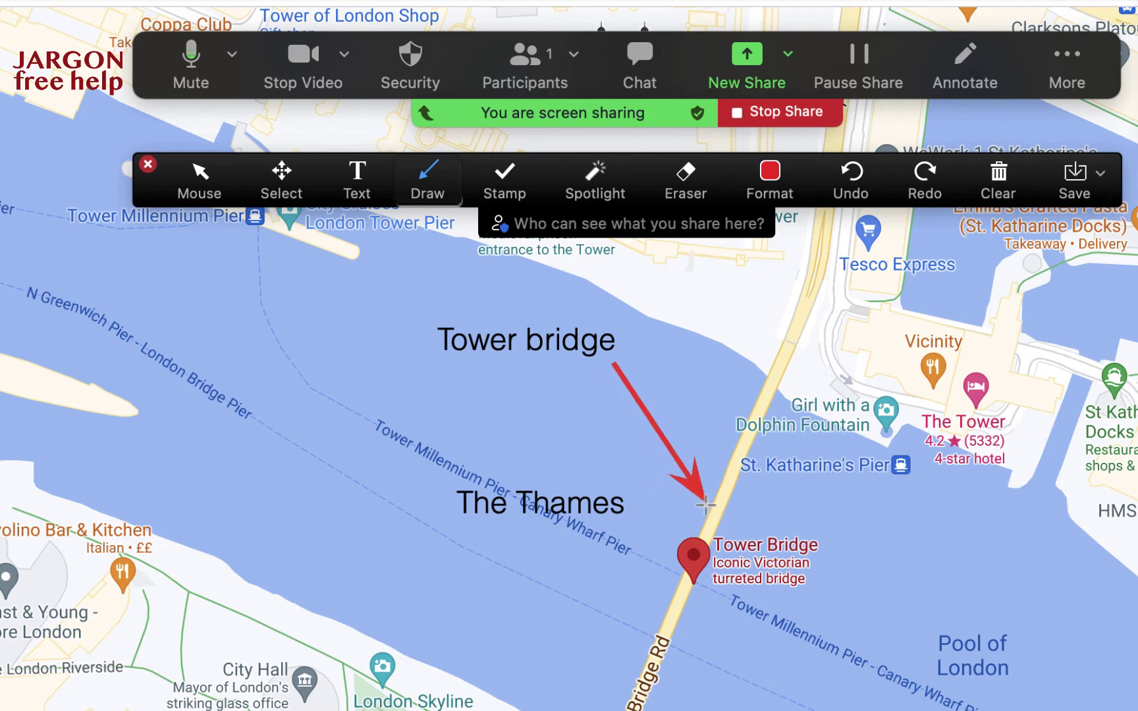
# Step: Switch the colour to yellow and draw an arrow pointing down from The Thames
pyautogui.click(772, 187)
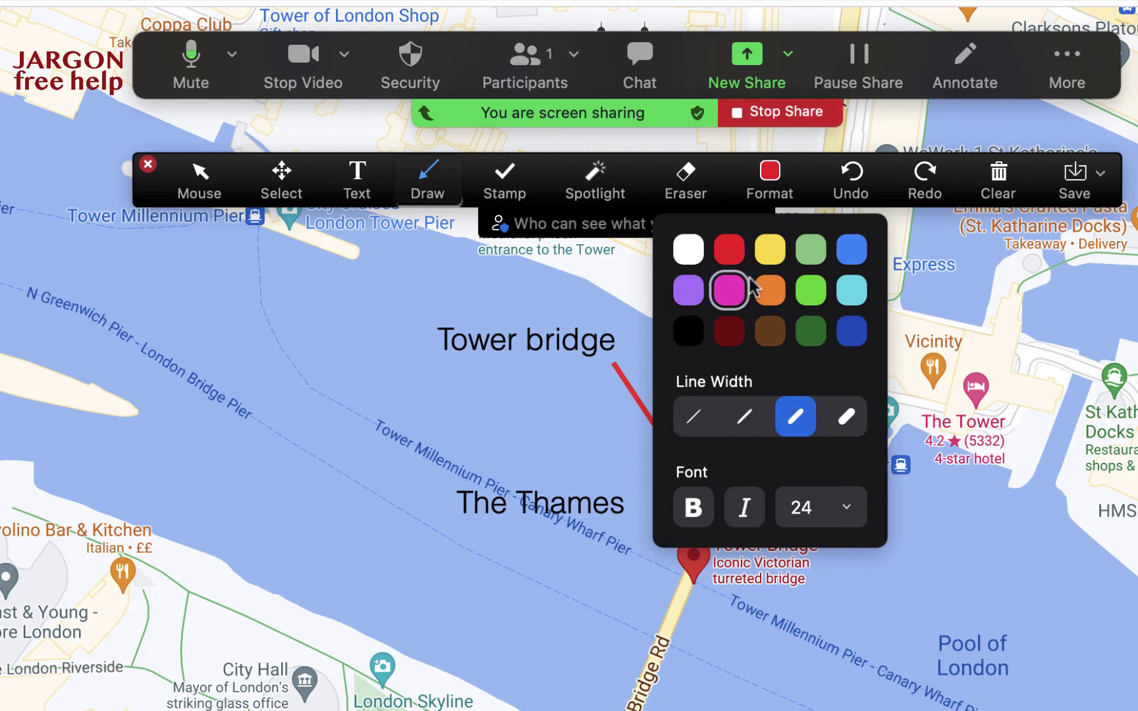
pyautogui.click(771, 253)
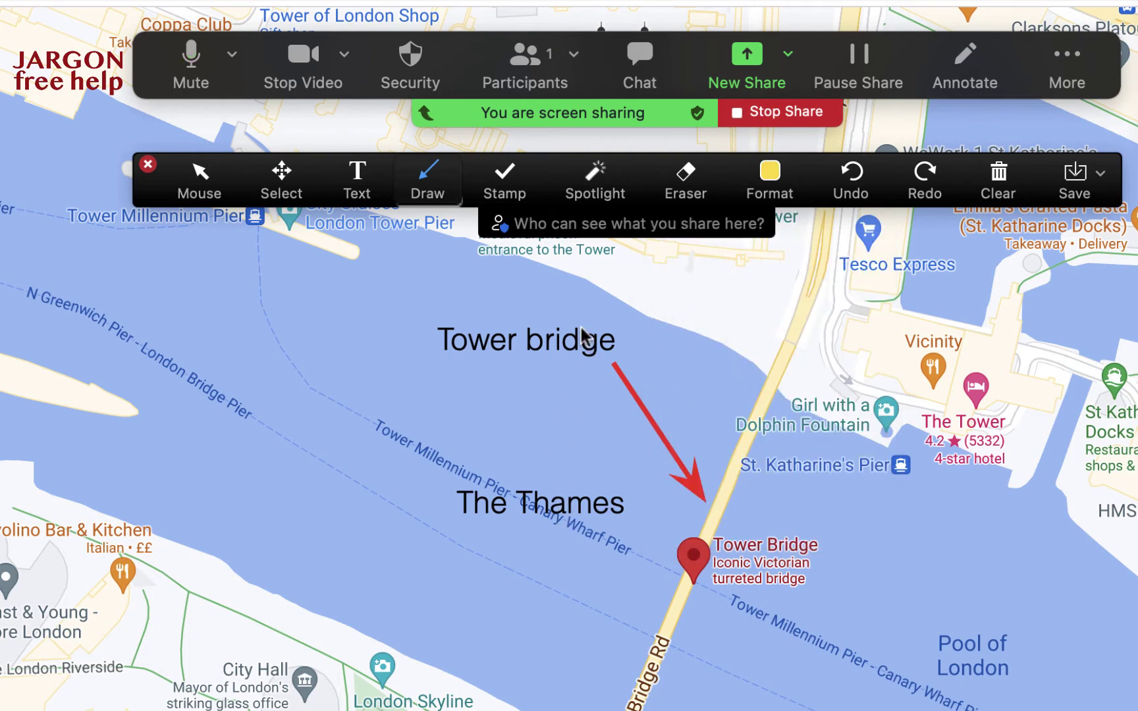
pyautogui.click(434, 178)
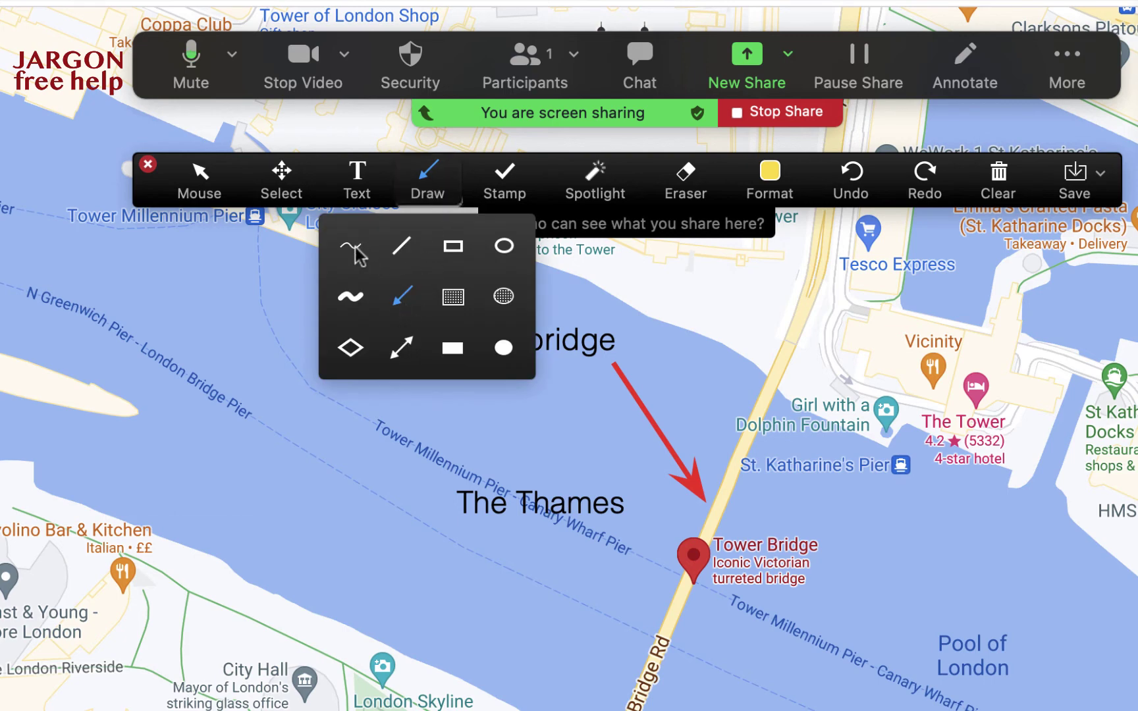
pyautogui.click(403, 298)
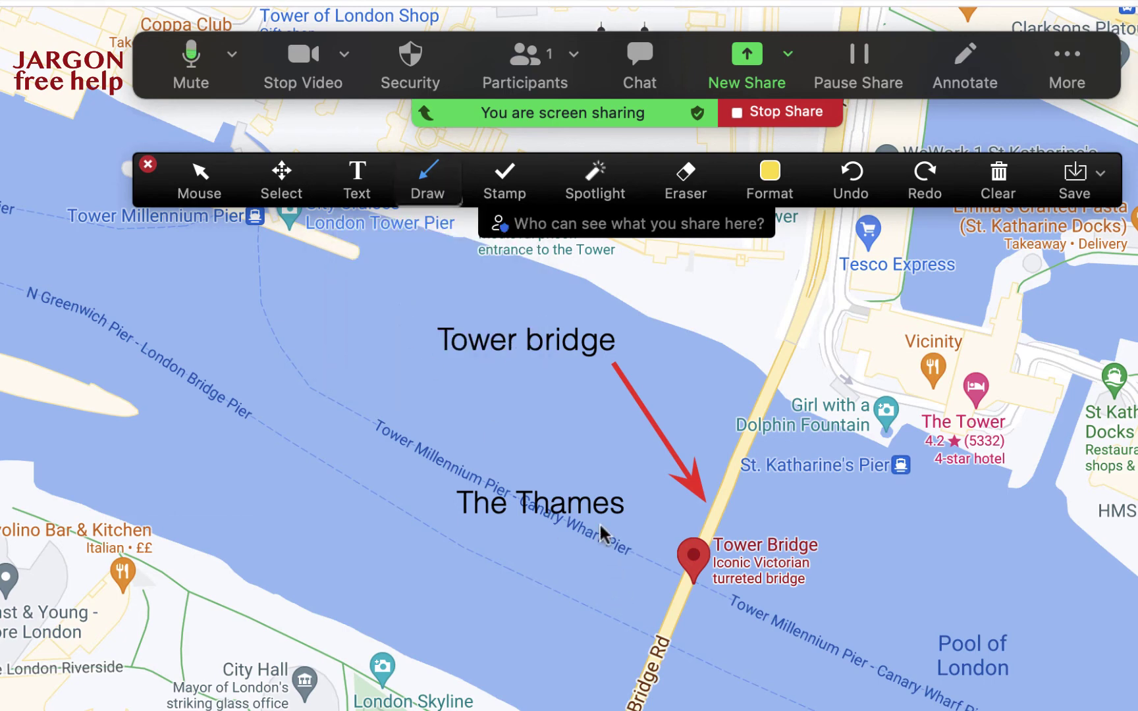
pyautogui.moveTo(571, 525); pyautogui.dragTo(582, 584)
pyautogui.moveTo(596, 654)
pyautogui.mouseDown()
pyautogui.moveTo(618, 660)
pyautogui.moveTo(601, 661)
pyautogui.mouseUp()
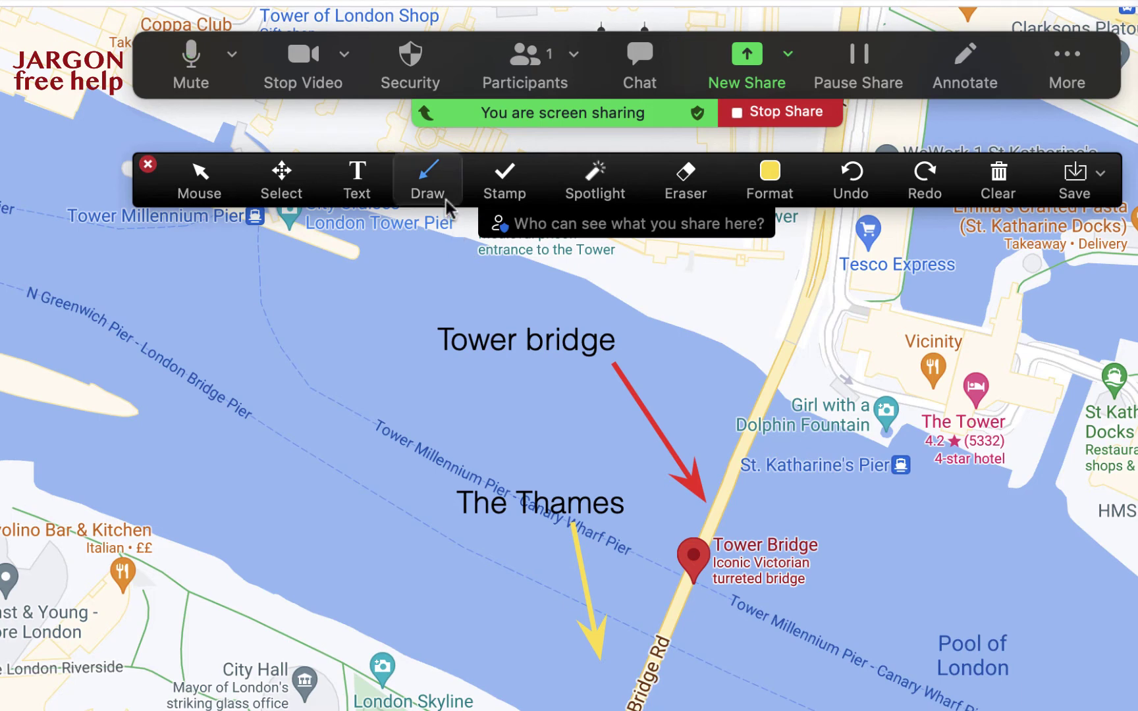
pyautogui.click(434, 178)
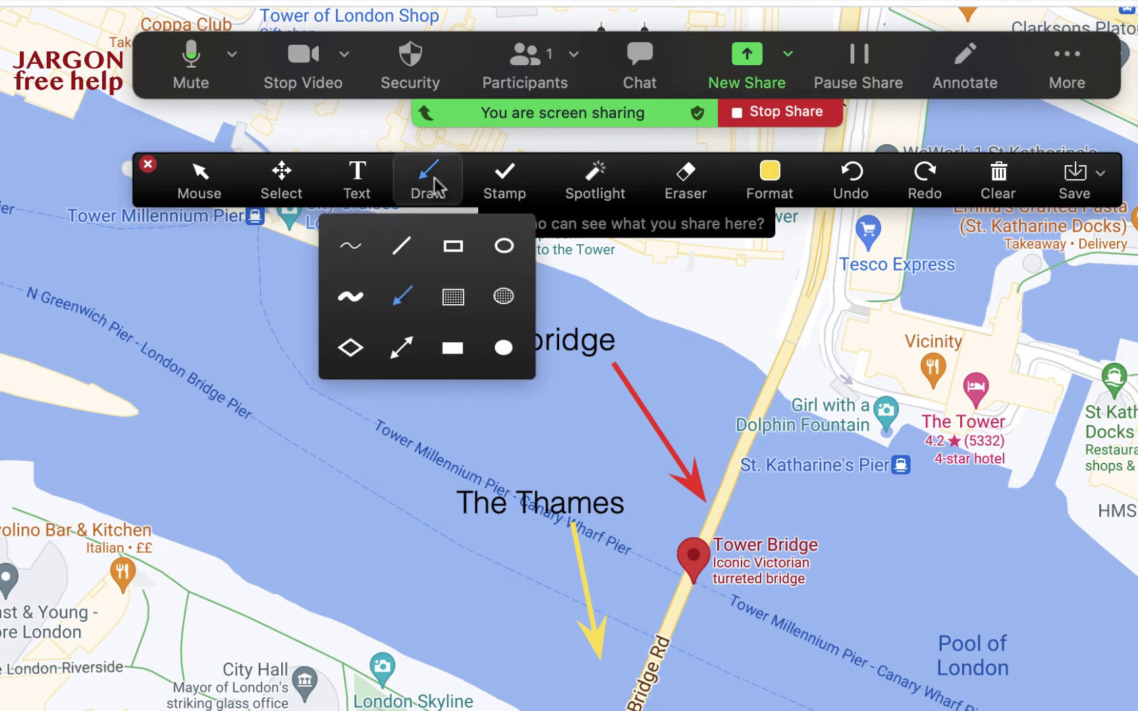
# Step: Draw a yellow outline rectangle left of Tower bridge and a translucent box over The Thames
pyautogui.click(452, 246)
pyautogui.moveTo(254, 309); pyautogui.dragTo(459, 405)
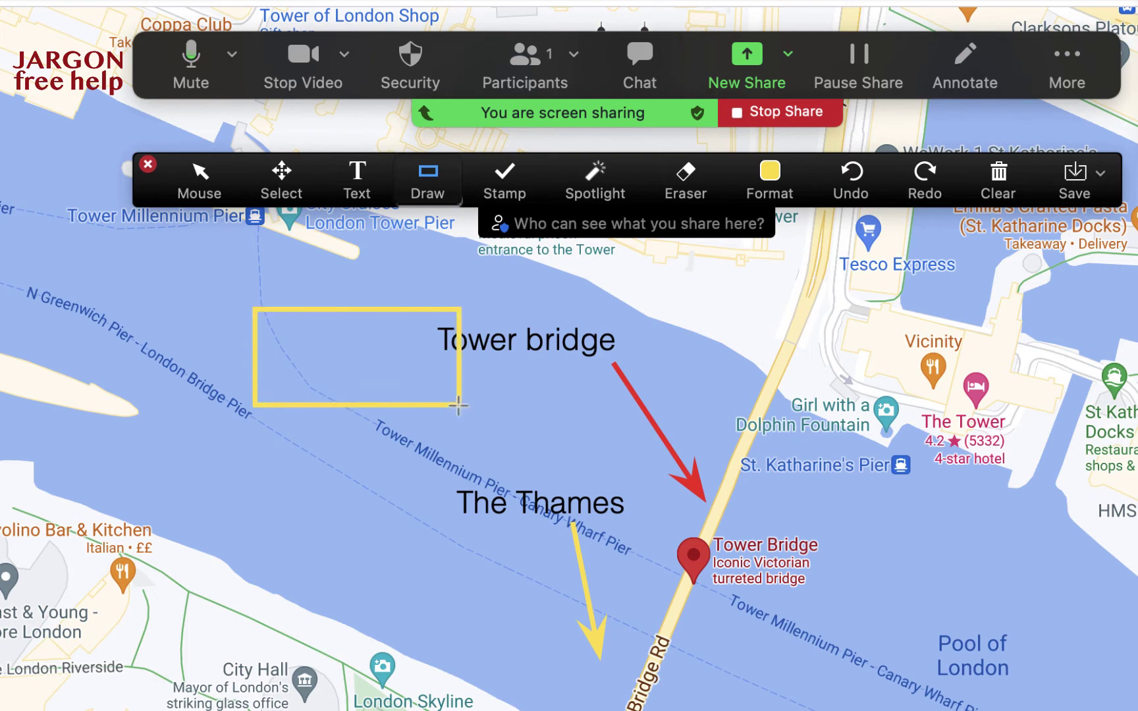
pyautogui.click(430, 181)
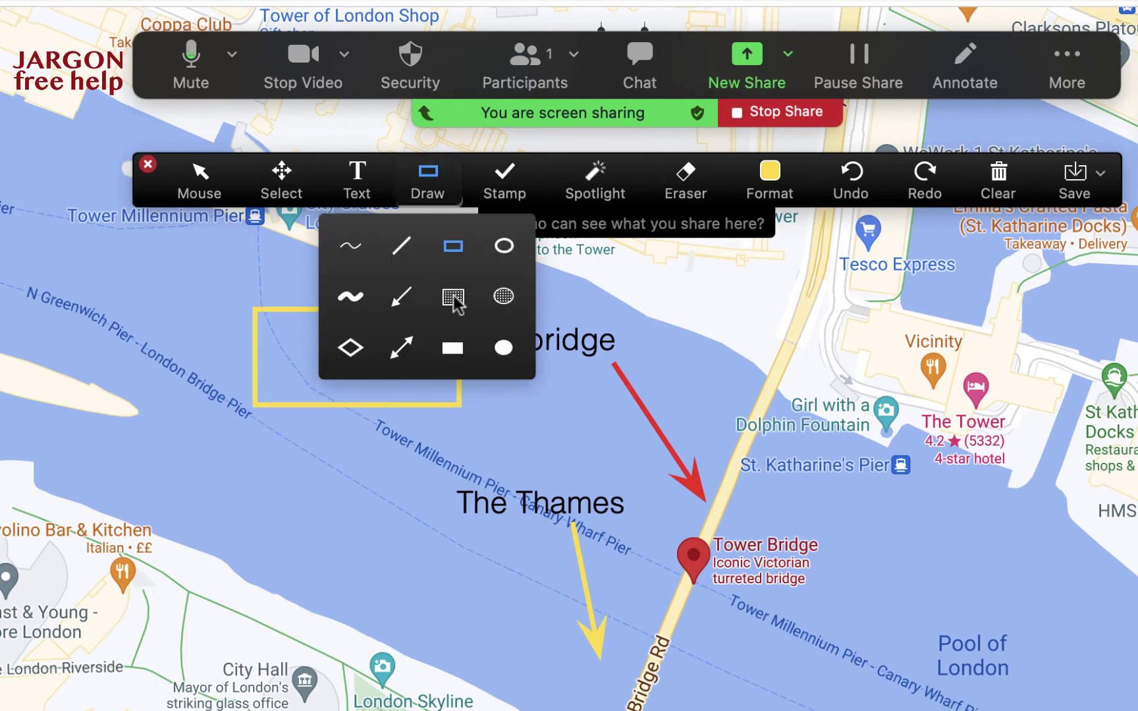
pyautogui.click(453, 297)
pyautogui.moveTo(282, 441); pyautogui.dragTo(537, 553)
# Step: Change the colour to green and draw a translucent ellipse near Pool of London
pyautogui.click(772, 188)
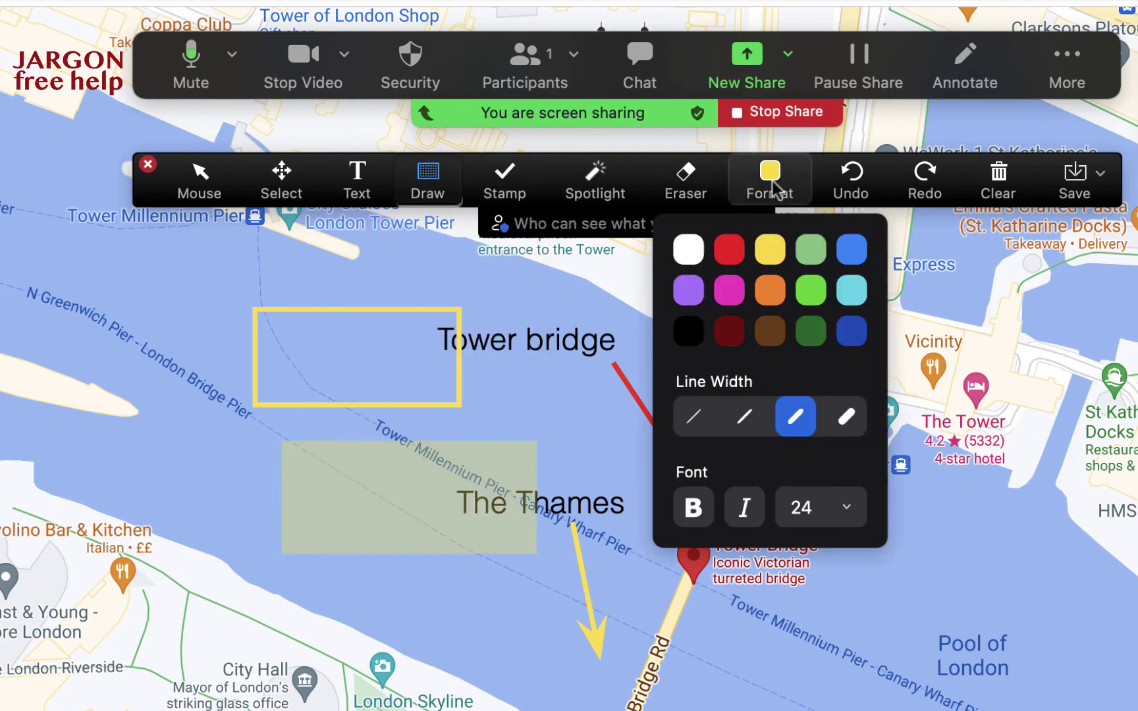
pyautogui.click(810, 293)
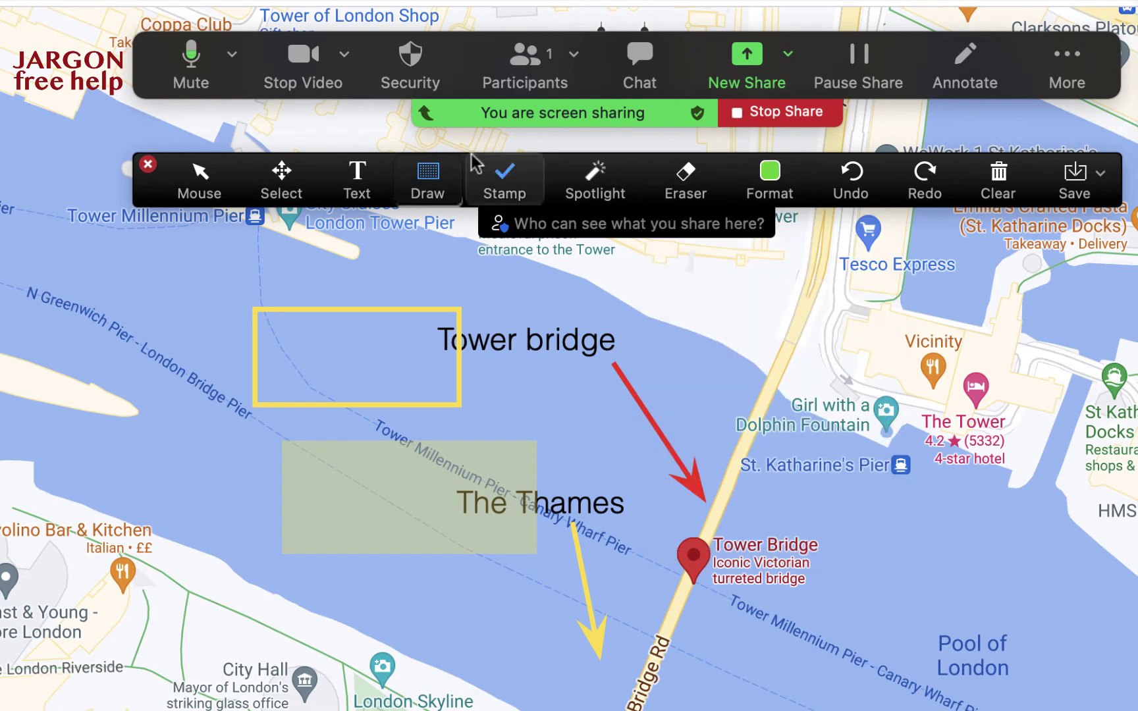
pyautogui.click(429, 177)
pyautogui.click(503, 296)
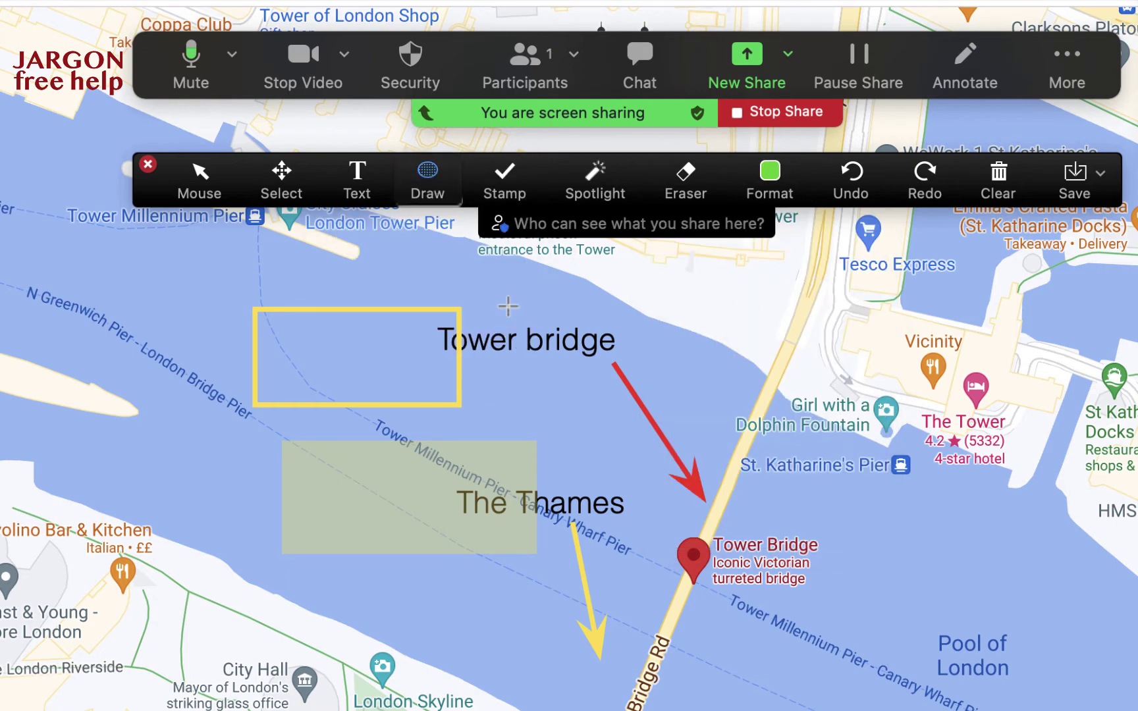
pyautogui.moveTo(911, 545)
pyautogui.mouseDown()
pyautogui.moveTo(1052, 580)
pyautogui.moveTo(1136, 657)
pyautogui.mouseUp()
# Step: Draw a solid green filled ellipse on the river below Pool of London
pyautogui.click(430, 174)
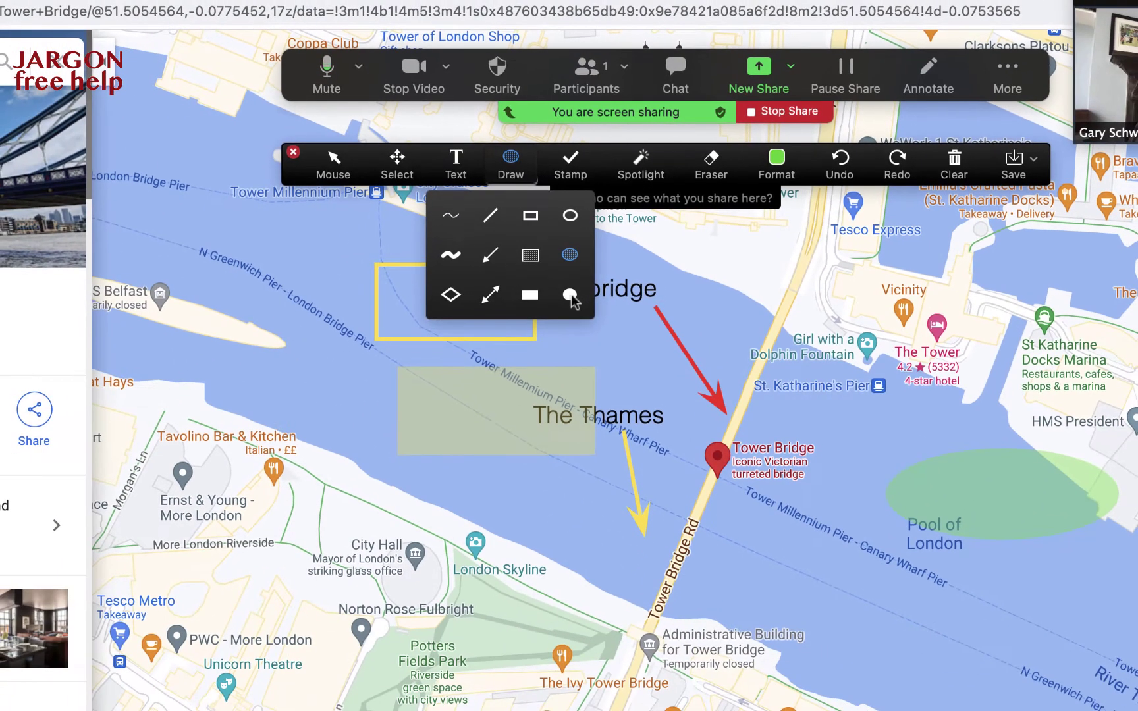
pyautogui.click(549, 311)
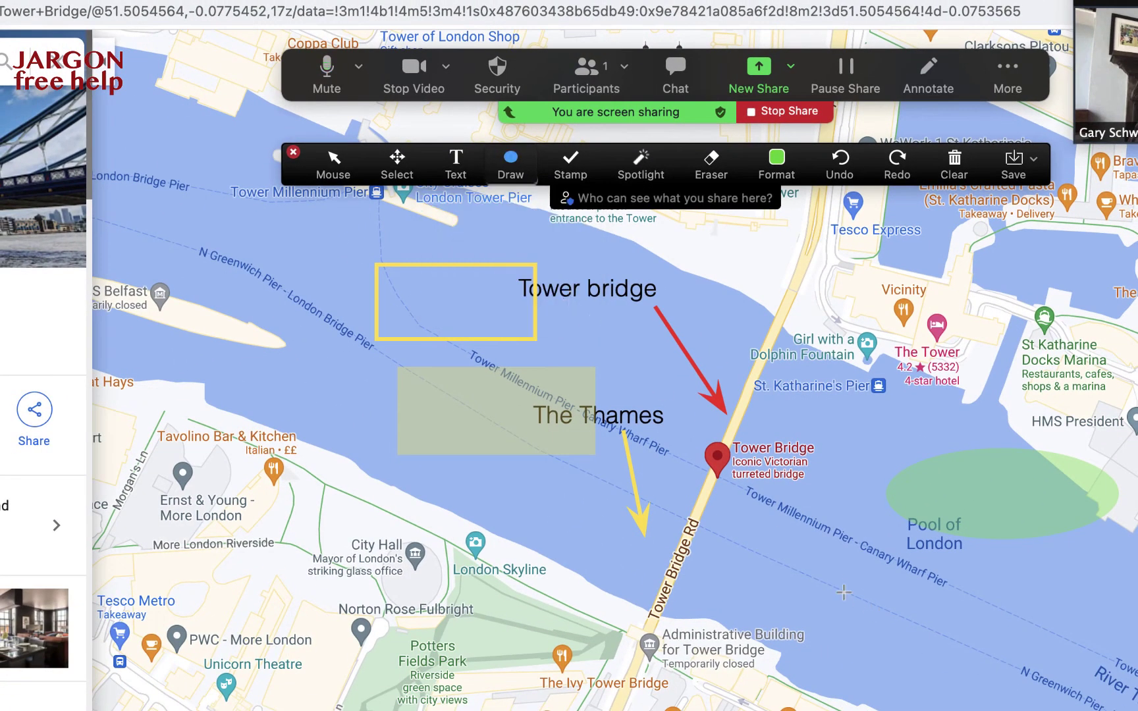
pyautogui.moveTo(819, 548); pyautogui.dragTo(1051, 659)
pyautogui.click(511, 166)
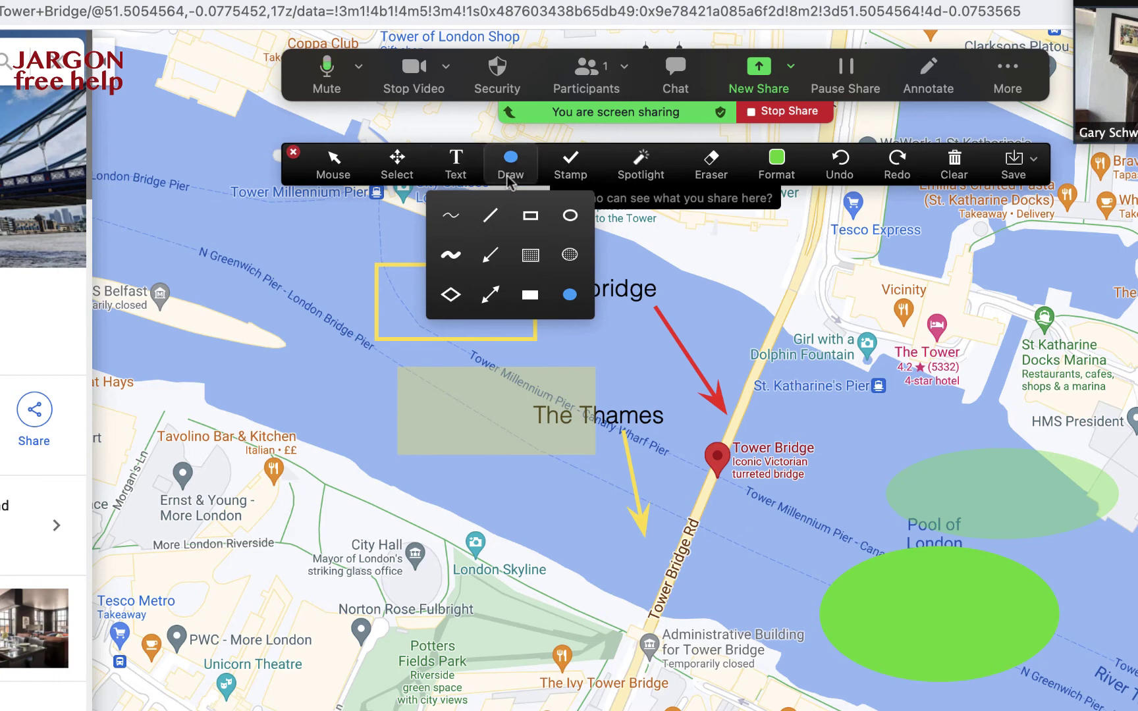
pyautogui.click(570, 166)
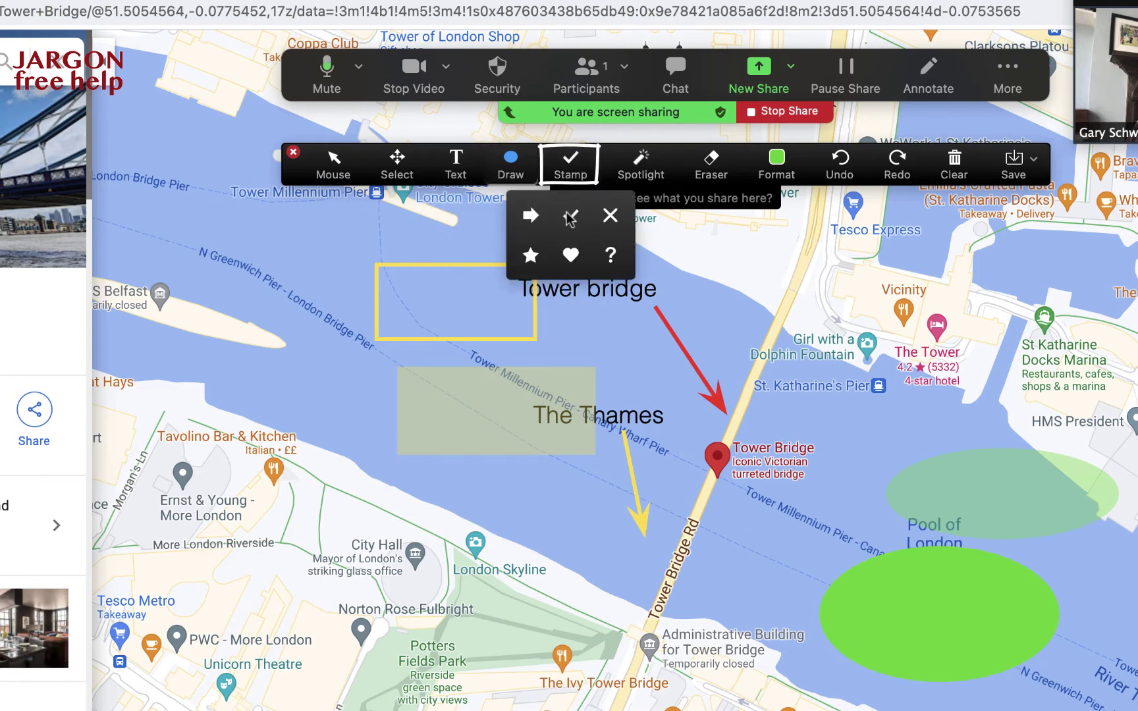
# Step: Place a blue arrow stamp on the upper-left river and choose the star stamp
pyautogui.click(530, 216)
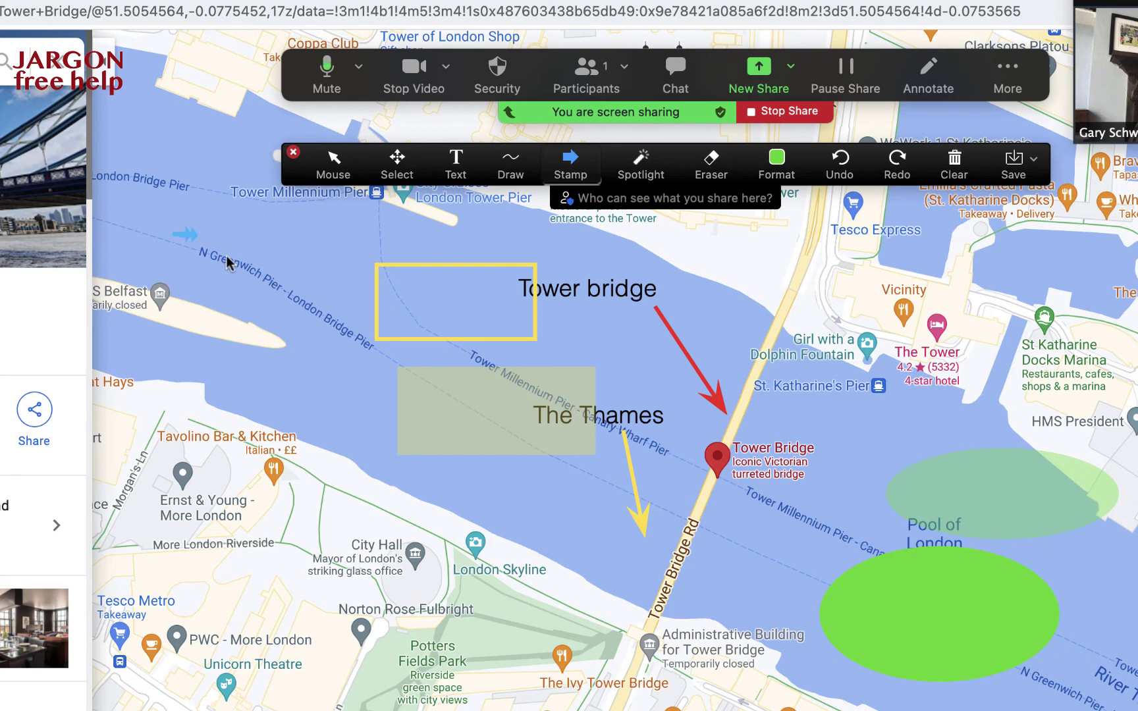
pyautogui.click(271, 238)
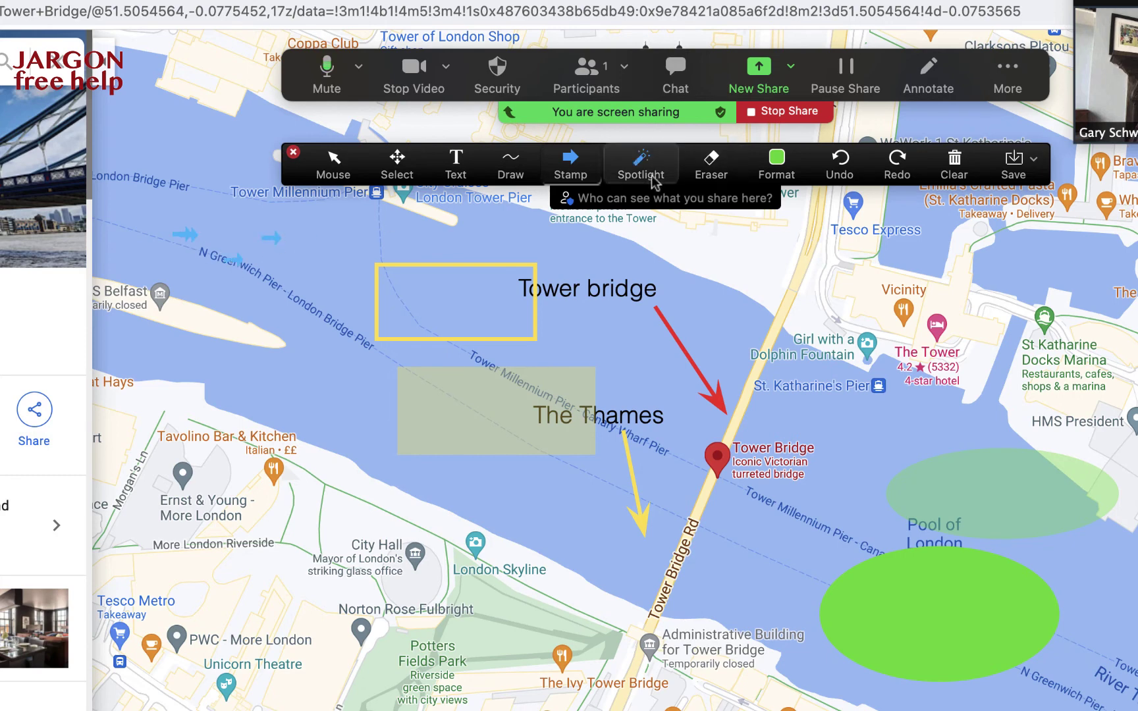
pyautogui.click(571, 176)
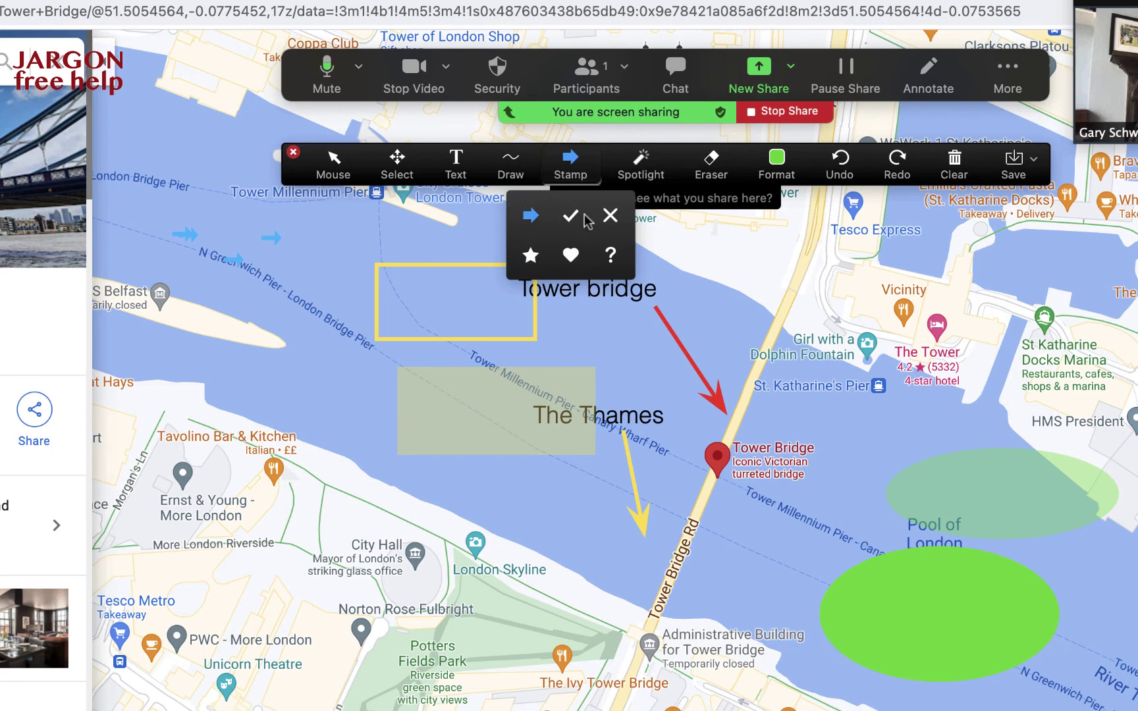
pyautogui.click(531, 259)
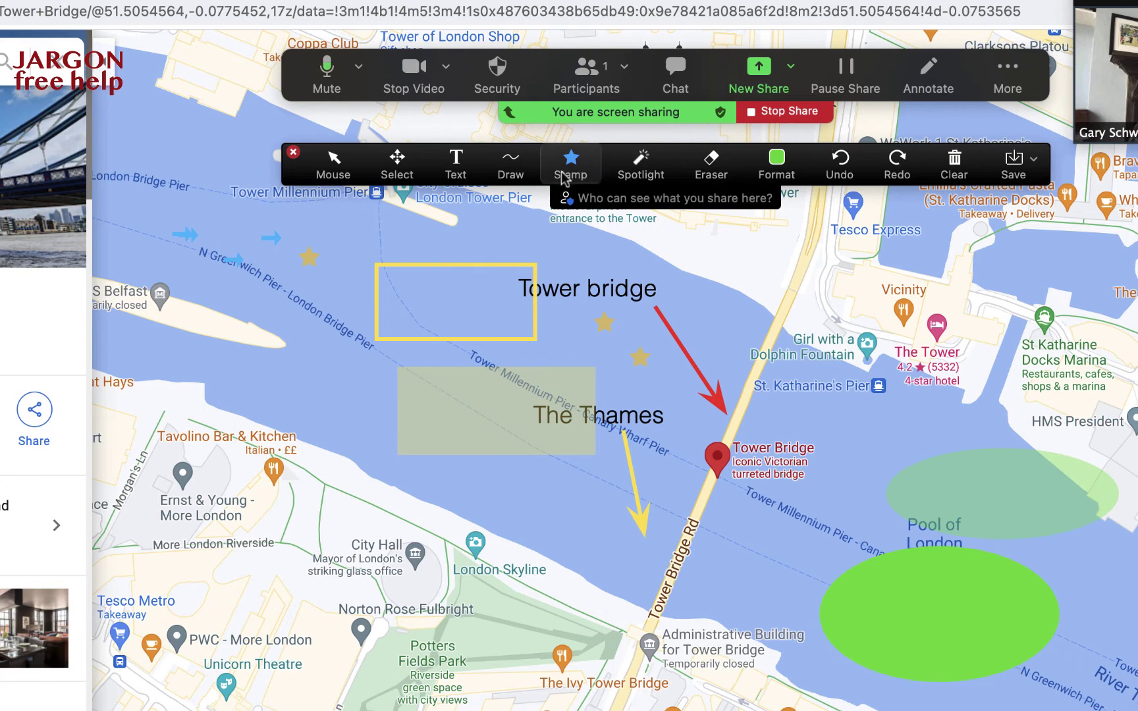
# Step: Try the Spotlight pointer, then switch to the Arrow pointer
pyautogui.click(640, 166)
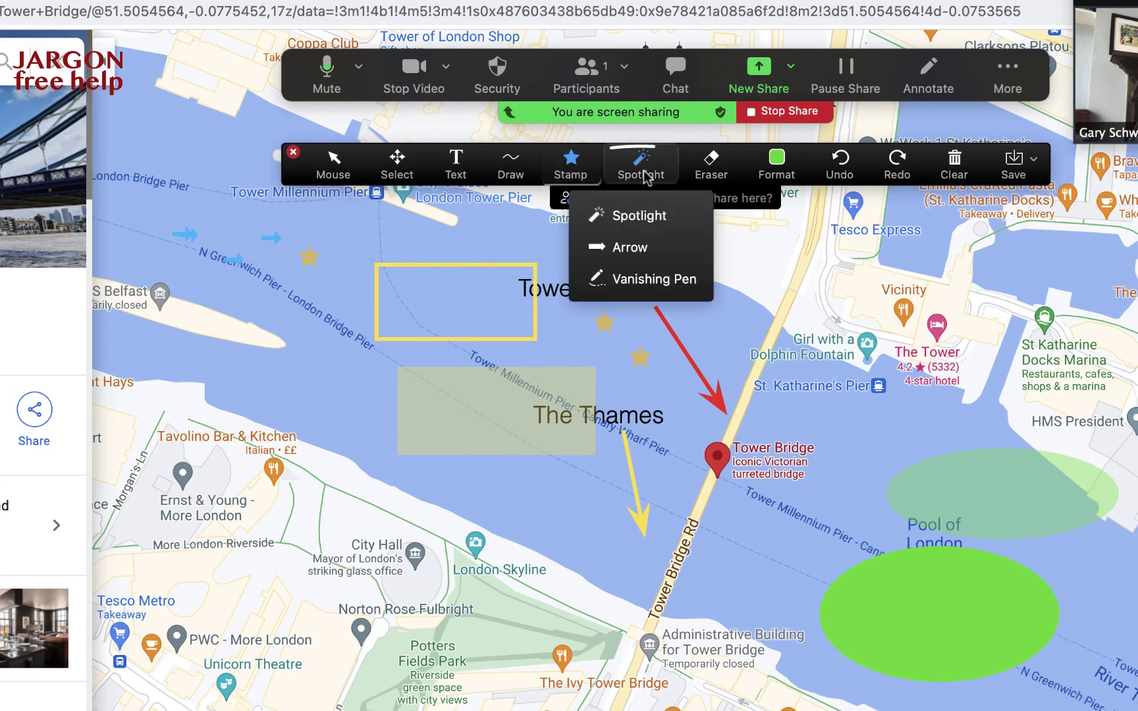
pyautogui.click(631, 227)
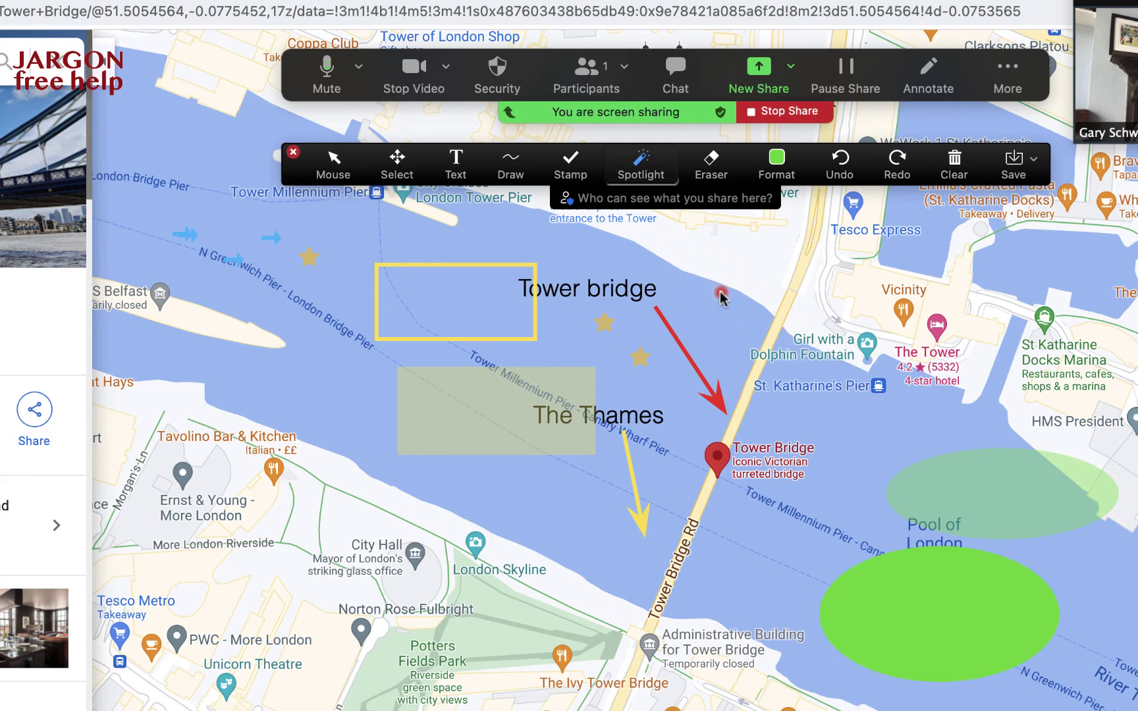
pyautogui.click(640, 172)
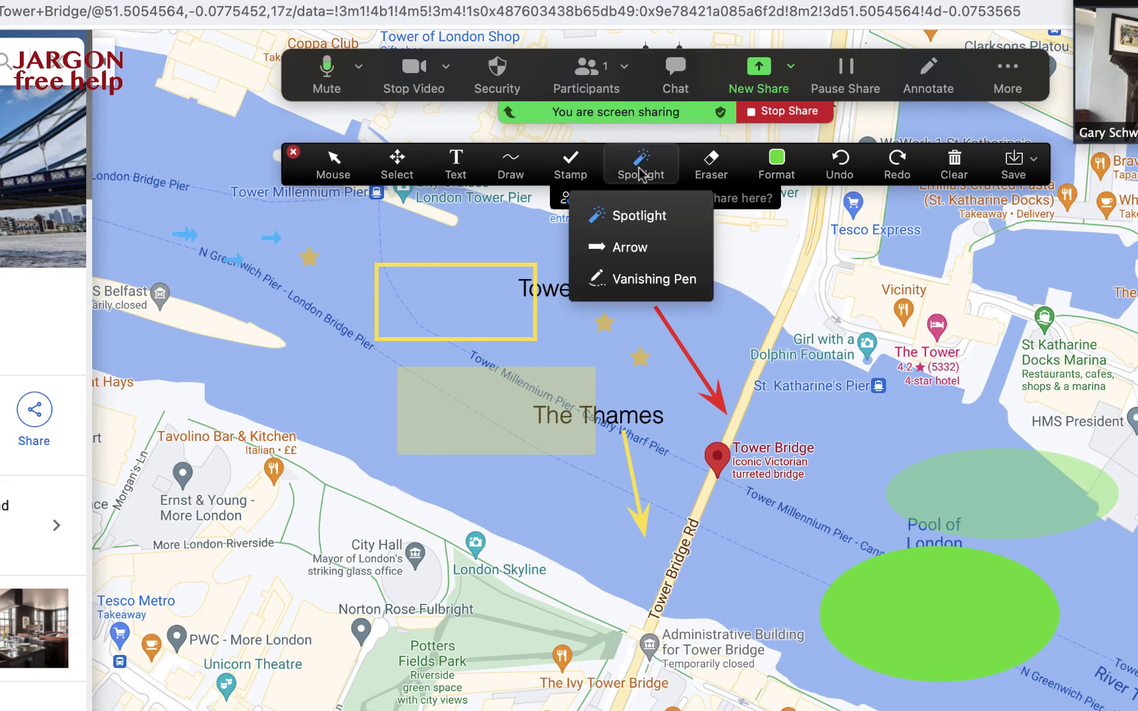
pyautogui.click(632, 249)
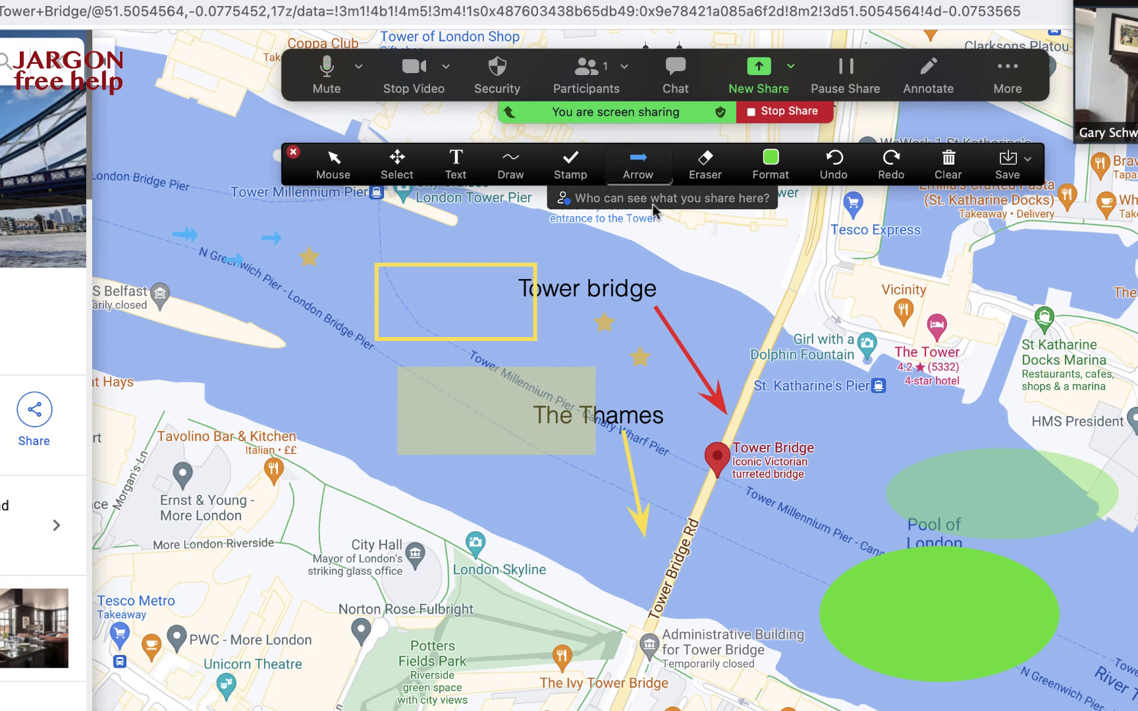
# Step: Circle Tower bridge with the Vanishing Pen, set the annotation colour to dark red, and circle it again
pyautogui.click(637, 163)
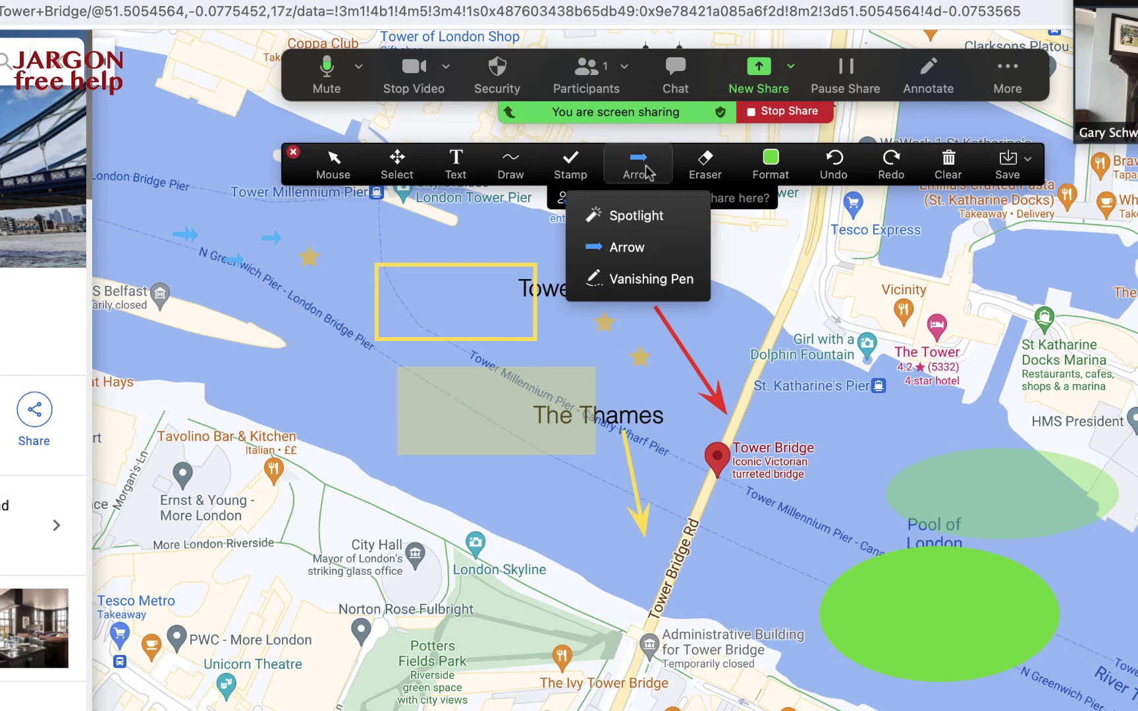
pyautogui.click(635, 280)
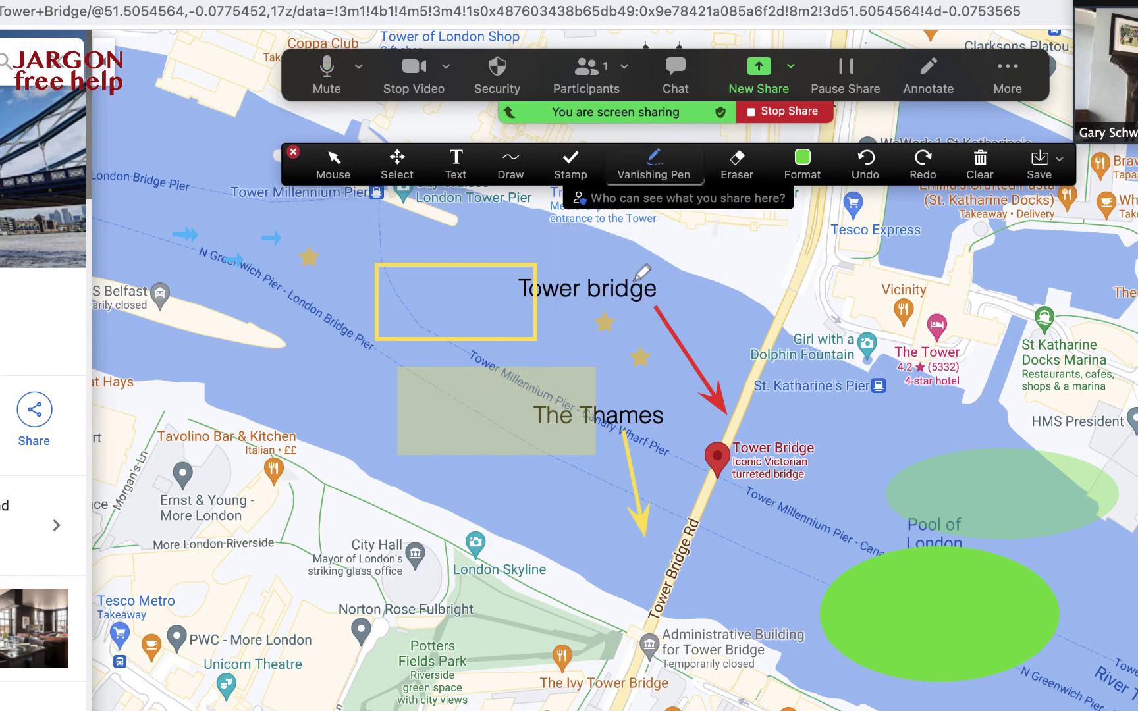
pyautogui.moveTo(627, 262)
pyautogui.mouseDown()
pyautogui.moveTo(468, 301)
pyautogui.moveTo(671, 324)
pyautogui.moveTo(629, 260)
pyautogui.mouseUp()
pyautogui.click(802, 161)
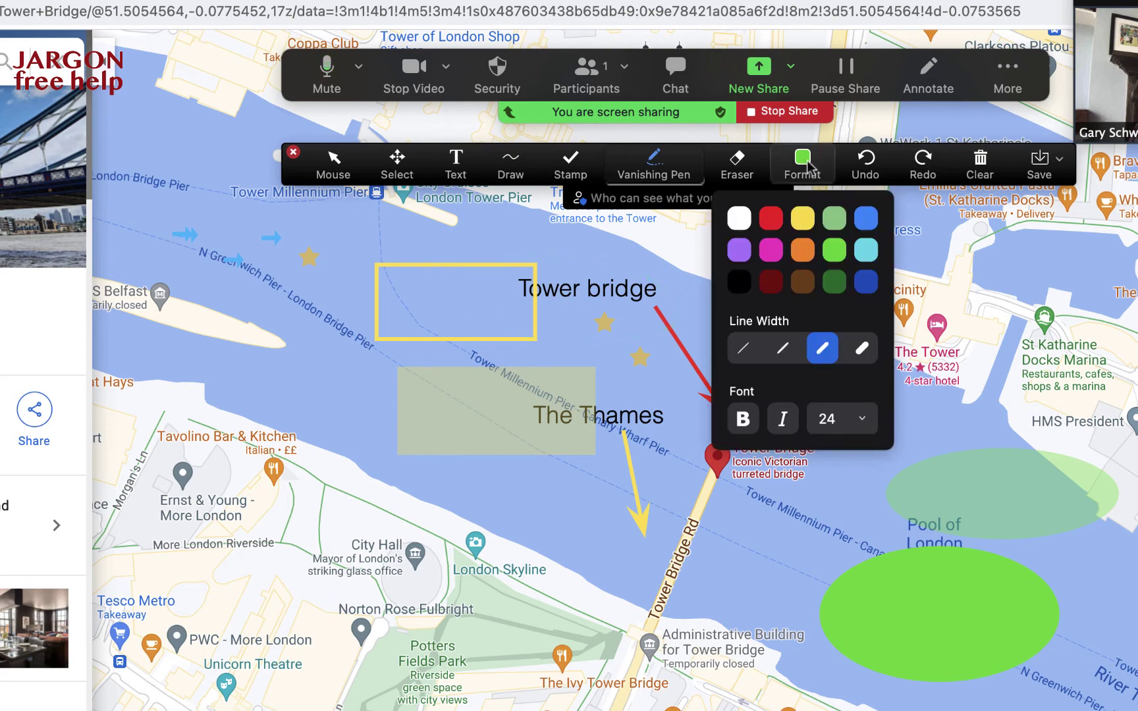
pyautogui.click(775, 284)
pyautogui.moveTo(599, 267)
pyautogui.mouseDown()
pyautogui.moveTo(490, 285)
pyautogui.moveTo(640, 320)
pyautogui.moveTo(604, 264)
pyautogui.moveTo(554, 270)
pyautogui.mouseUp()
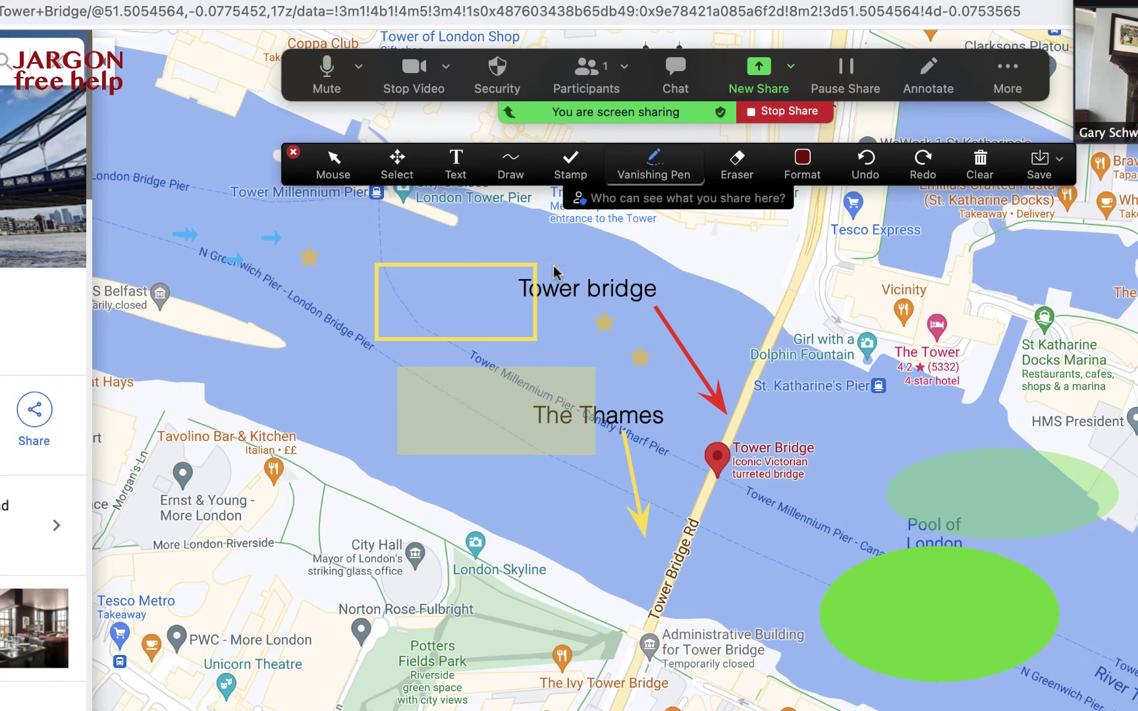
# Step: Erase the yellow rectangle, a blue arrow, the leftmost star and the grey-green Thames box
pyautogui.click(736, 164)
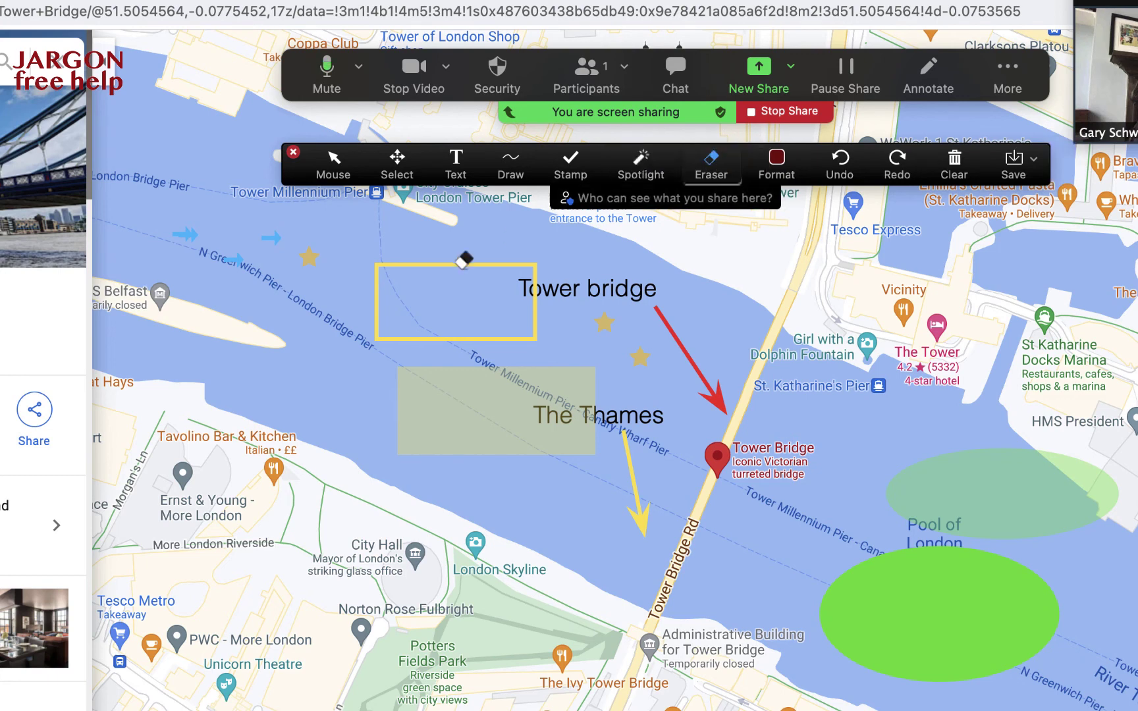
pyautogui.click(452, 264)
pyautogui.click(272, 239)
pyautogui.click(317, 257)
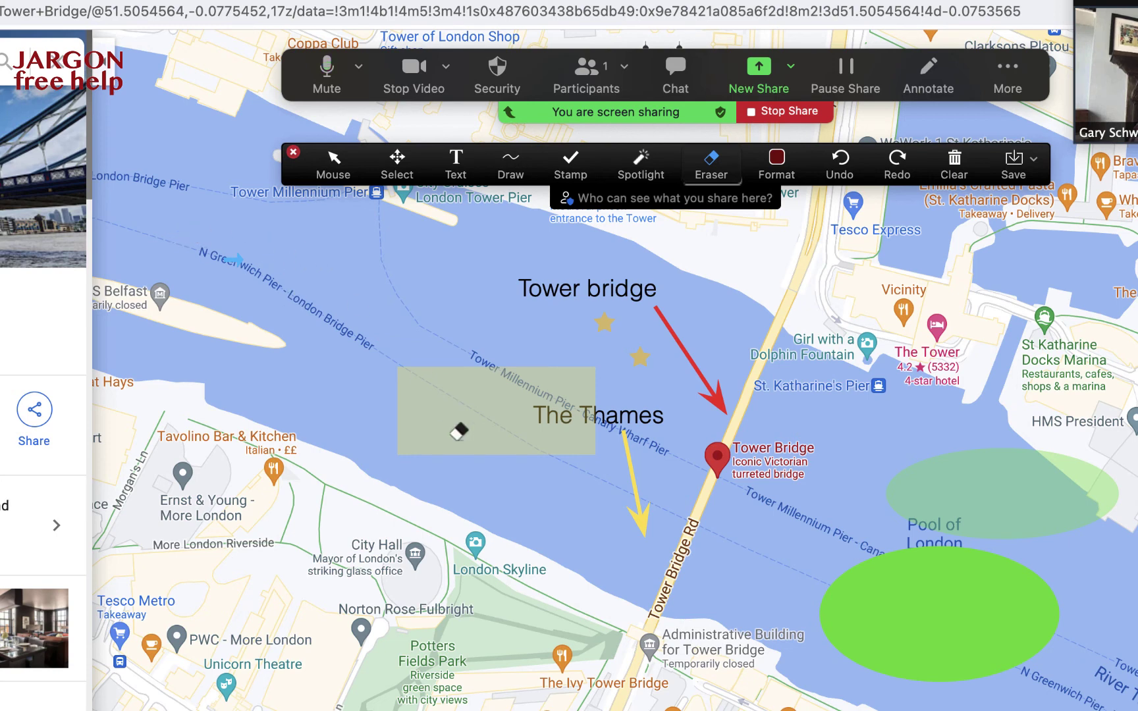
pyautogui.click(459, 429)
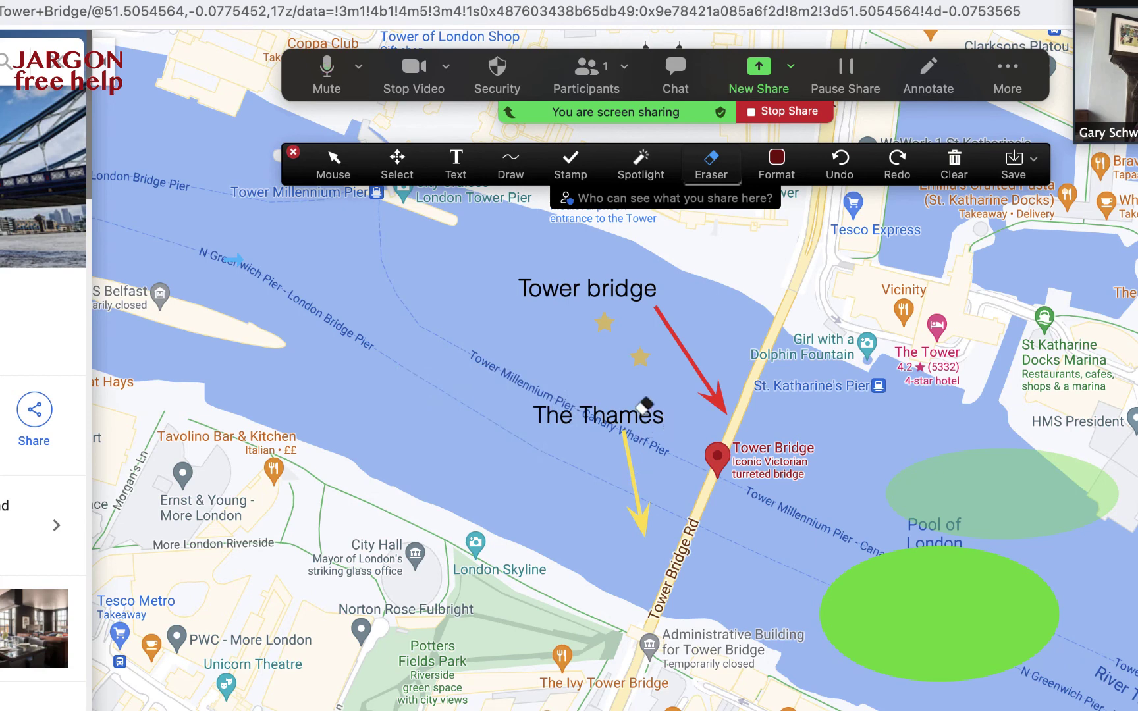
# Step: Move the Tower bridge label up-left, nudge the red and yellow arrows, and re-aim the yellow arrow's tip
pyautogui.click(405, 172)
pyautogui.moveTo(594, 290)
pyautogui.mouseDown()
pyautogui.moveTo(560, 261)
pyautogui.moveTo(403, 293)
pyautogui.moveTo(576, 277)
pyautogui.mouseUp()
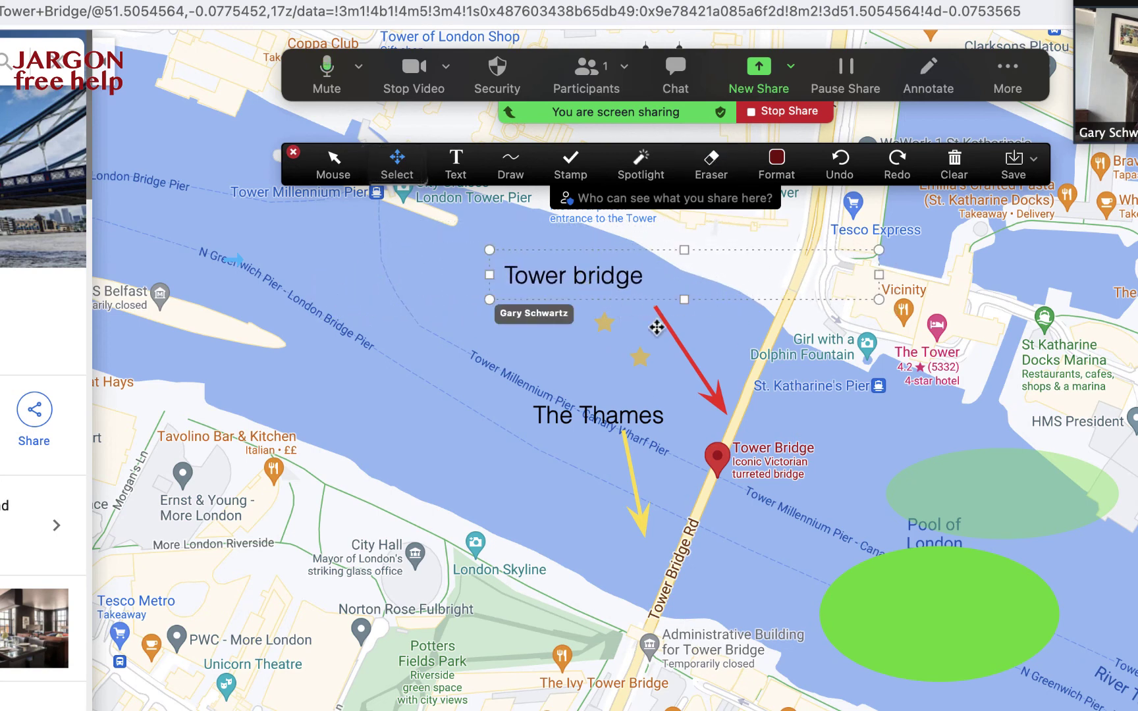
pyautogui.moveTo(688, 352)
pyautogui.mouseDown()
pyautogui.moveTo(719, 337)
pyautogui.moveTo(673, 347)
pyautogui.mouseUp()
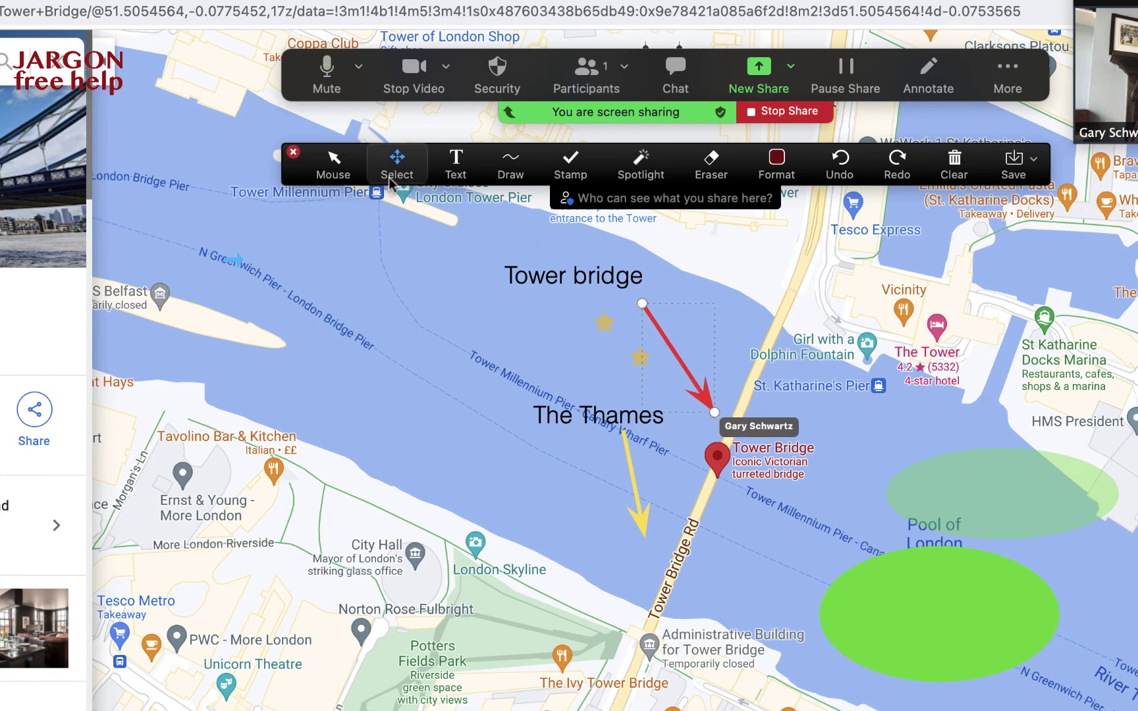
pyautogui.moveTo(631, 494)
pyautogui.mouseDown()
pyautogui.moveTo(648, 477)
pyautogui.moveTo(618, 508)
pyautogui.mouseUp()
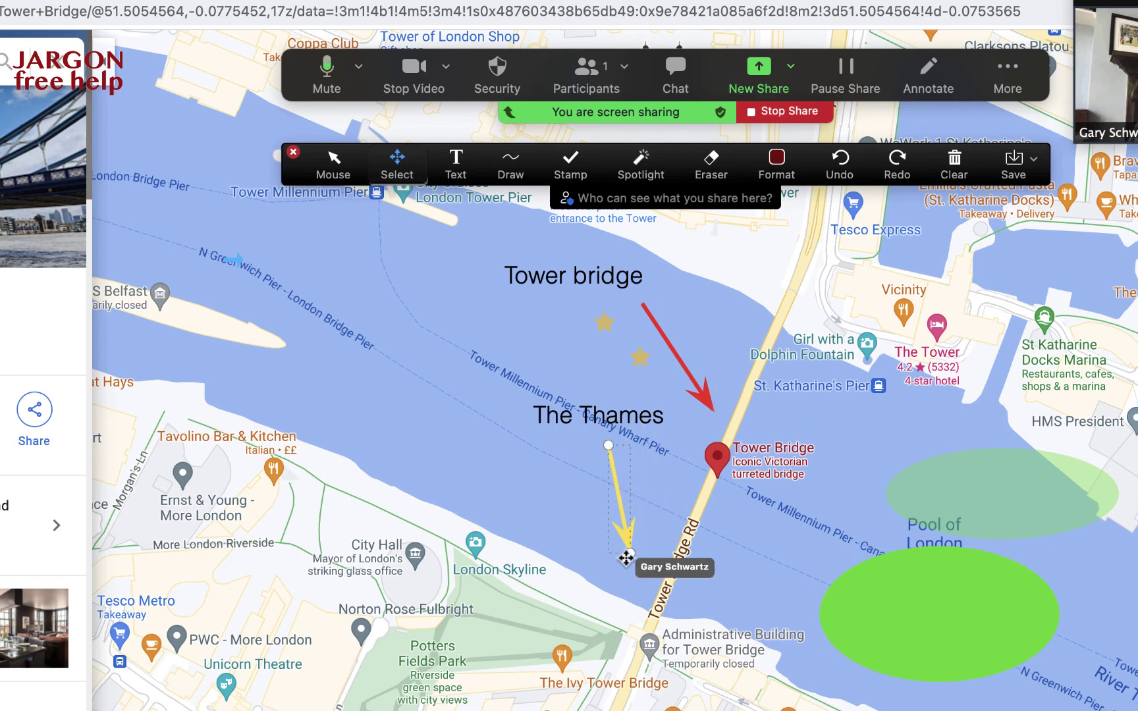
pyautogui.moveTo(630, 557); pyautogui.dragTo(652, 543)
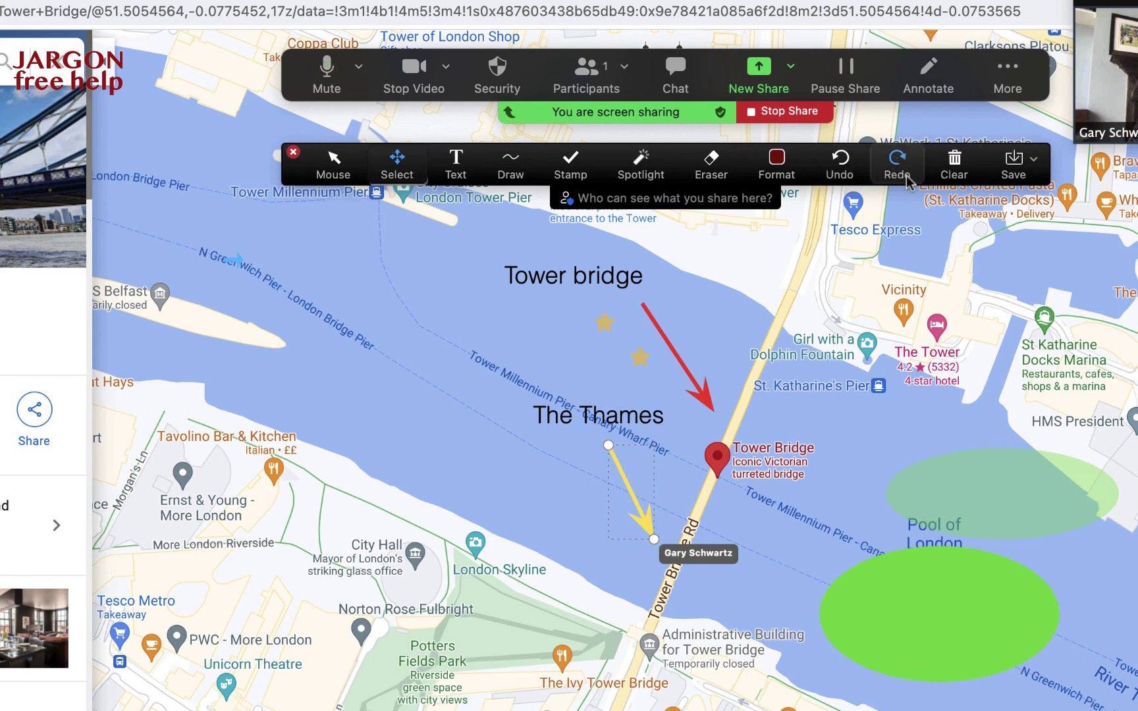
# Step: Save the annotated map as a PNG, check the save format, then toggle Annotate off and on
pyautogui.click(955, 176)
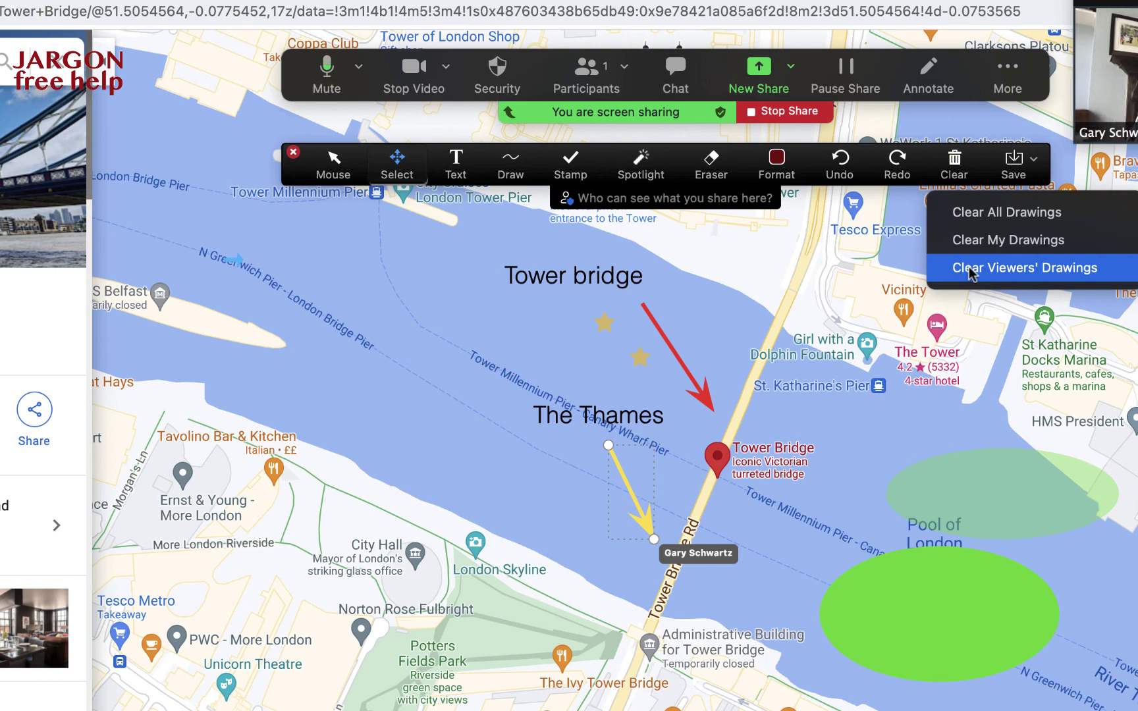
pyautogui.click(1019, 162)
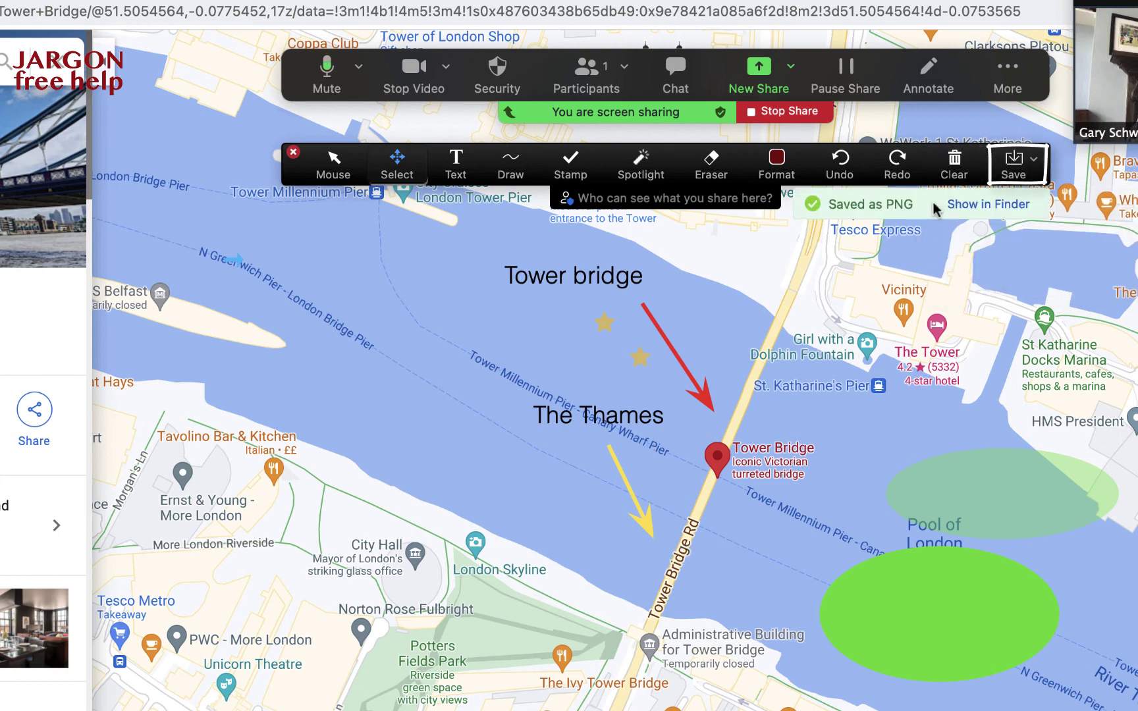
pyautogui.click(1034, 160)
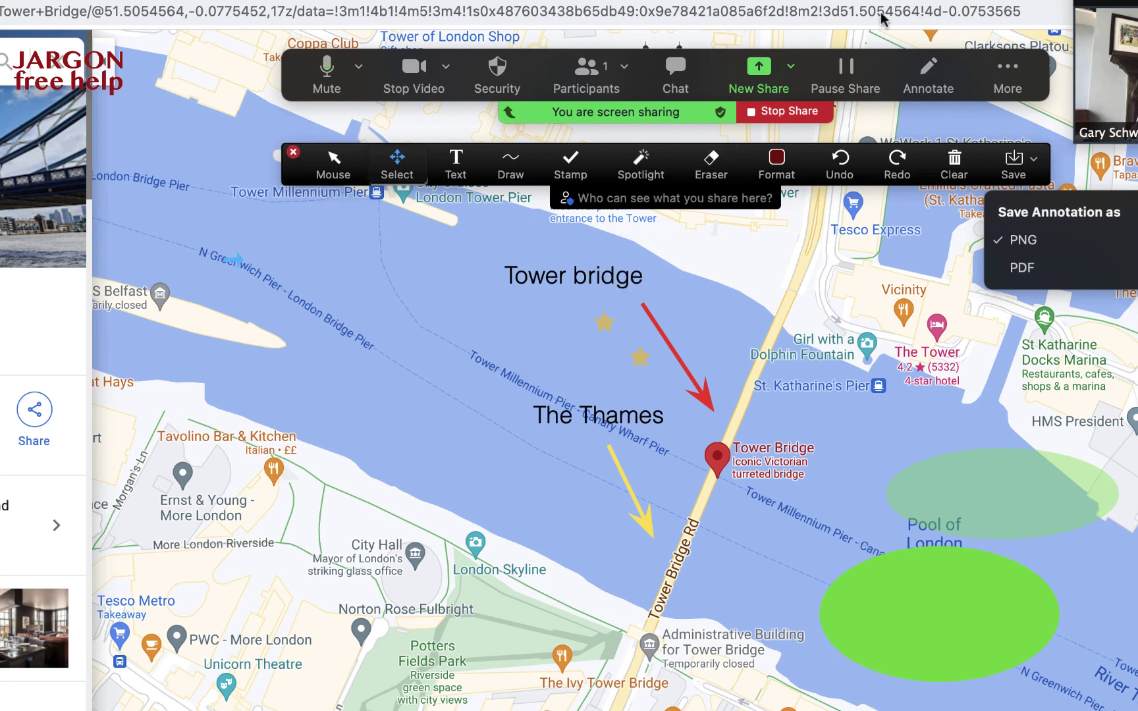
pyautogui.click(923, 78)
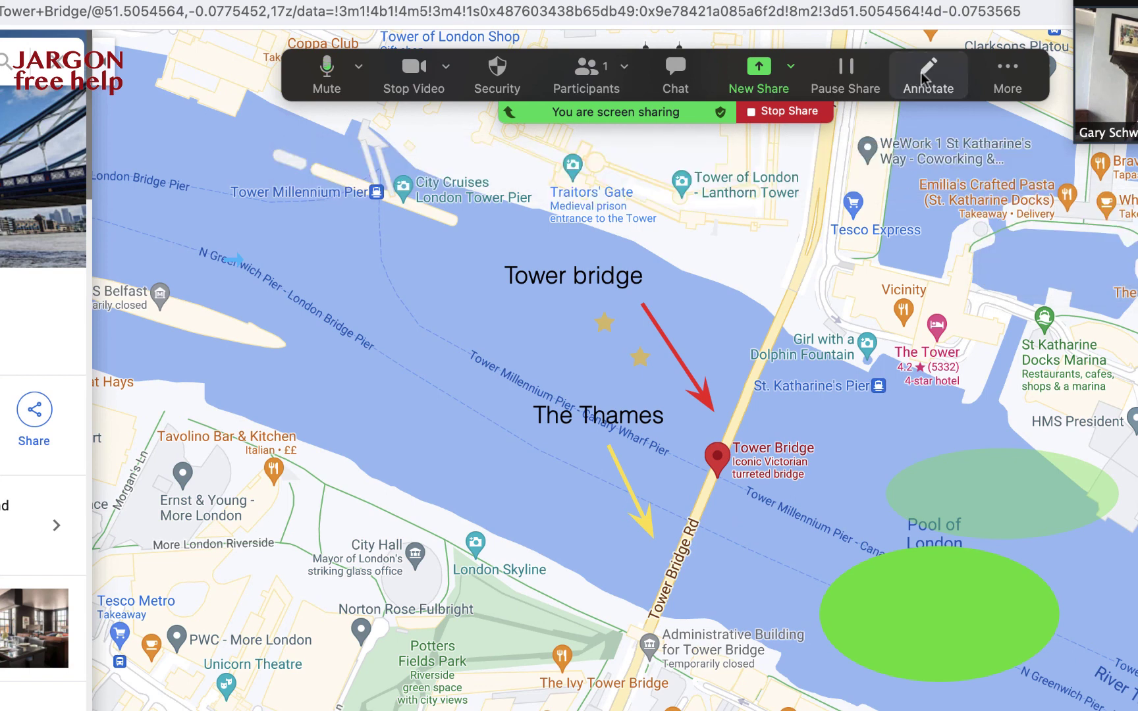
pyautogui.click(923, 78)
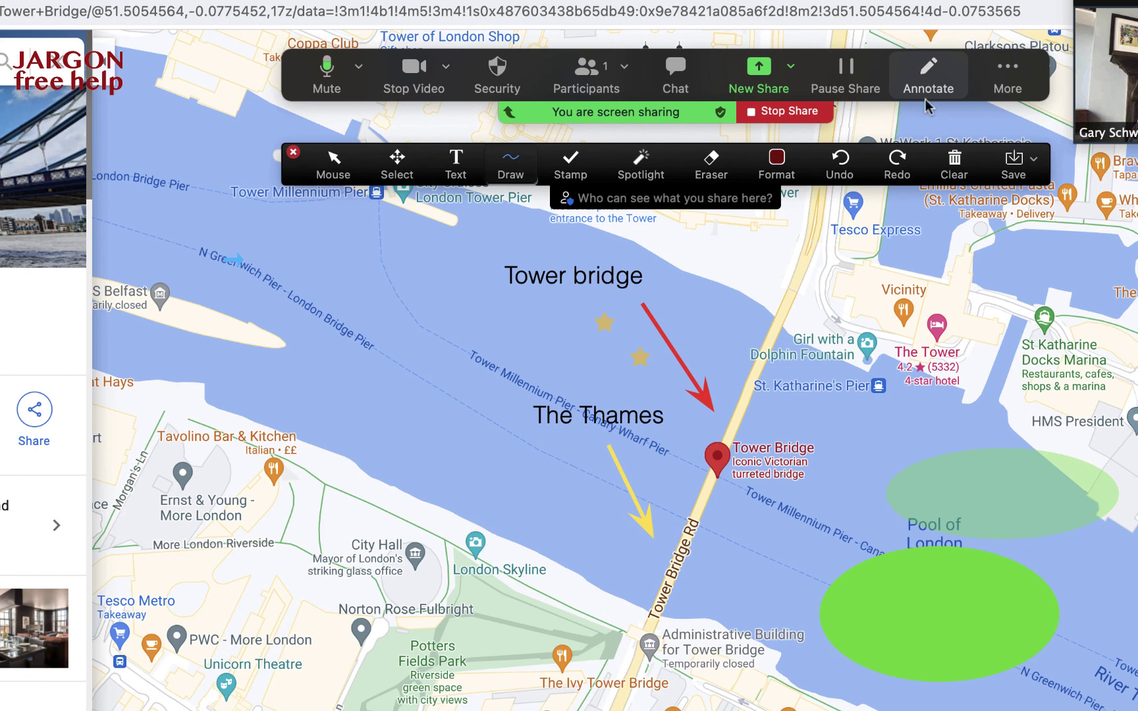